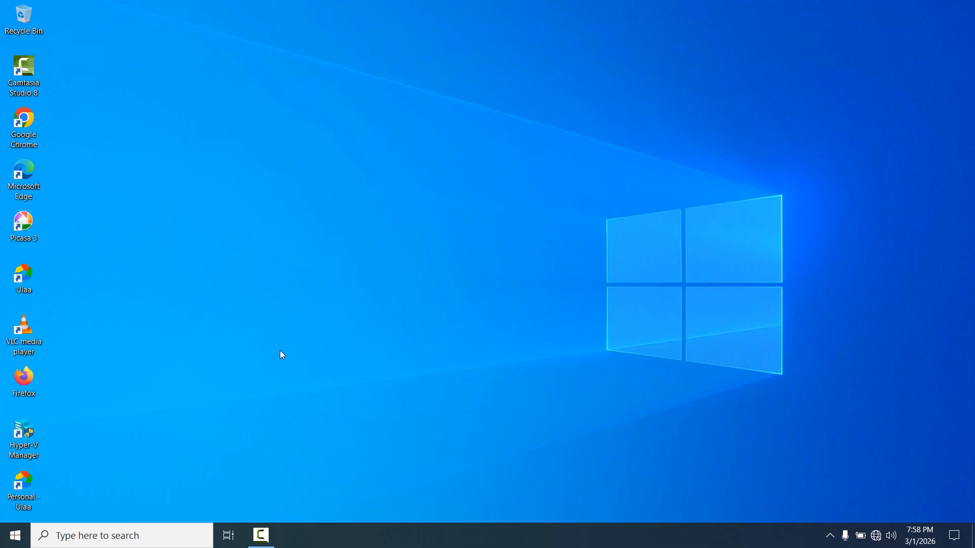
# Open File Explorer, compare the Windows (C:) and Drive (E:) storage drives, and open Drive (E:).
pyautogui.press('super+e')
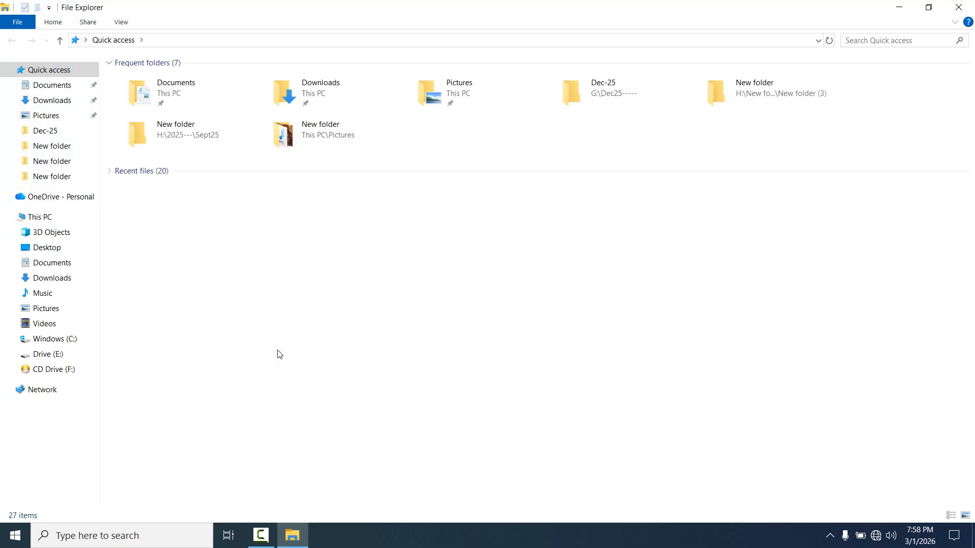
pyautogui.click(37, 222)
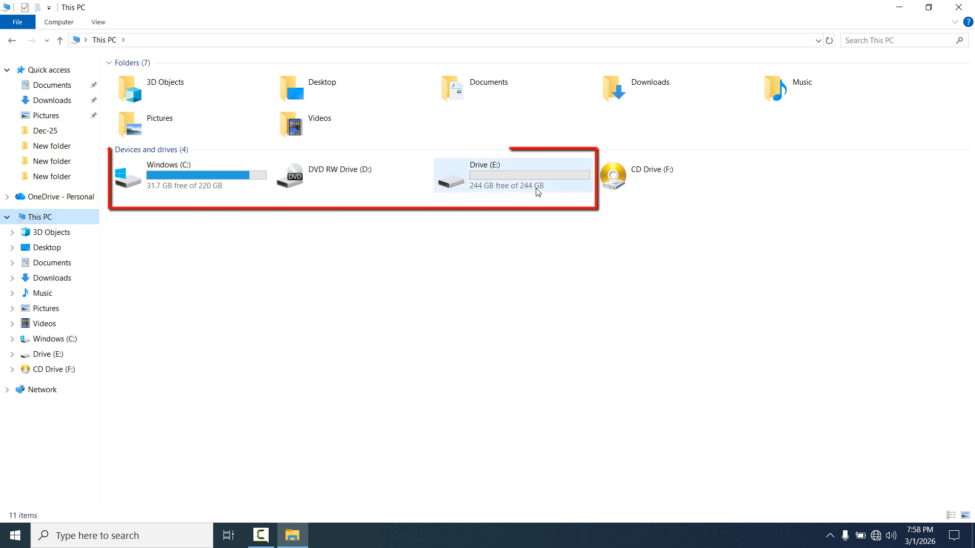
pyautogui.click(537, 192)
pyautogui.click(228, 173)
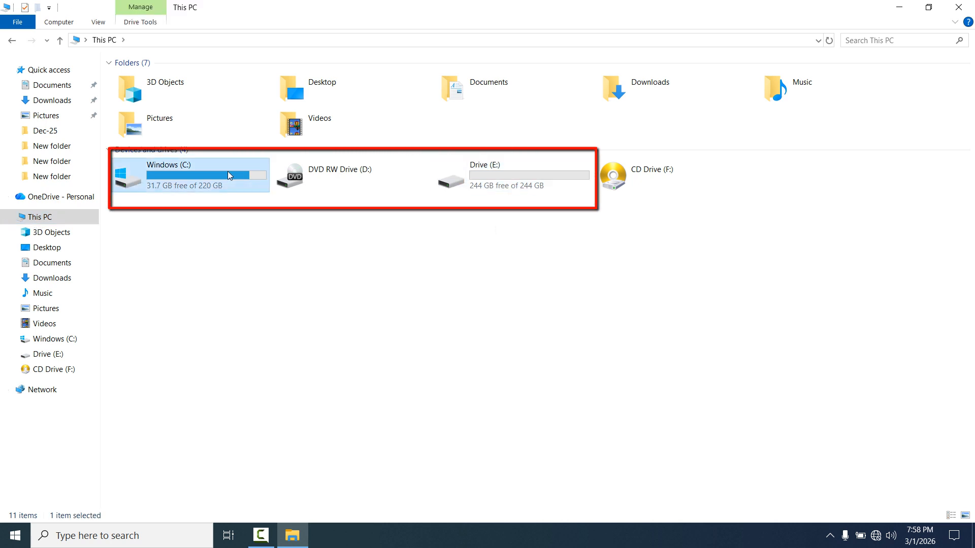
pyautogui.click(486, 178)
pyautogui.click(234, 174)
pyautogui.click(486, 171)
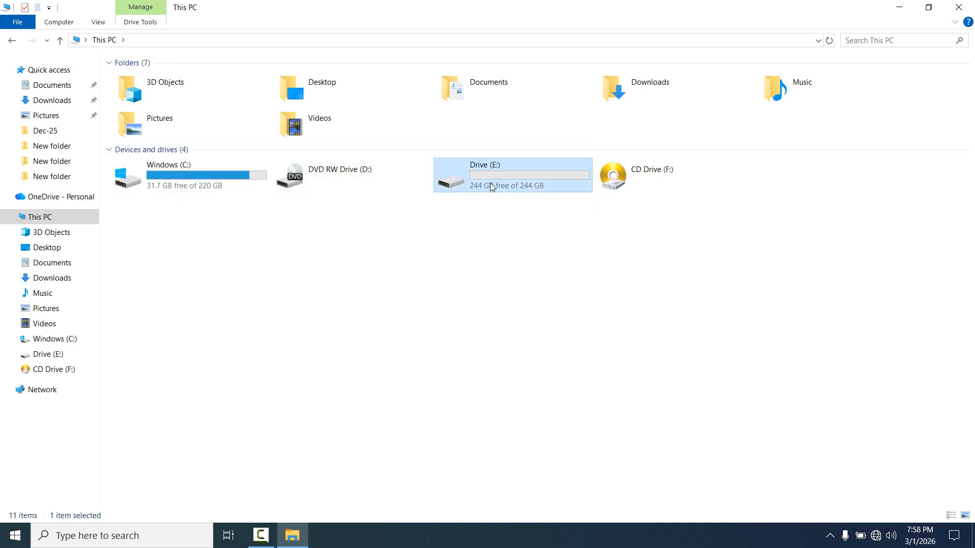
pyautogui.doubleClick(490, 184)
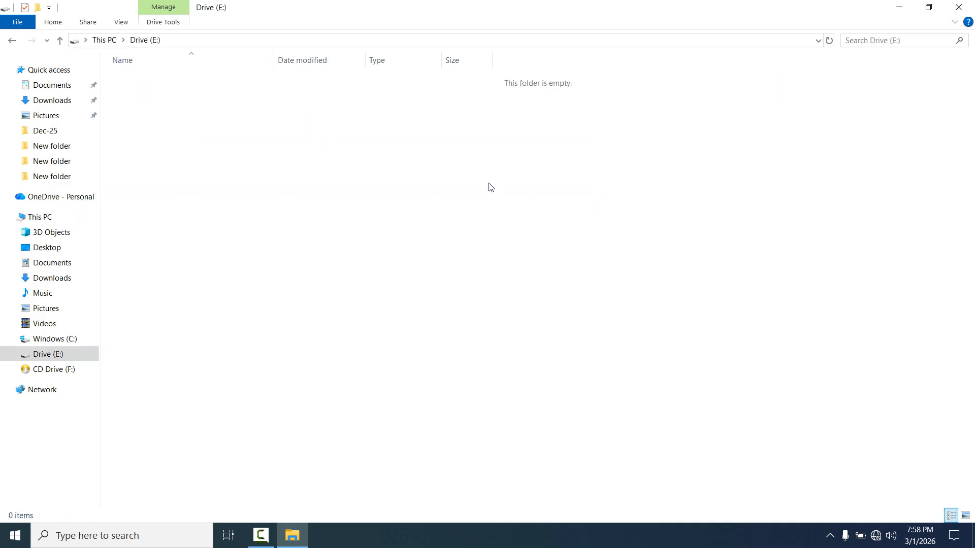
# Create a folder named "hyper V" on Drive (E:) and open it.
pyautogui.rightClick(288, 188)
pyautogui.moveTo(341, 350)
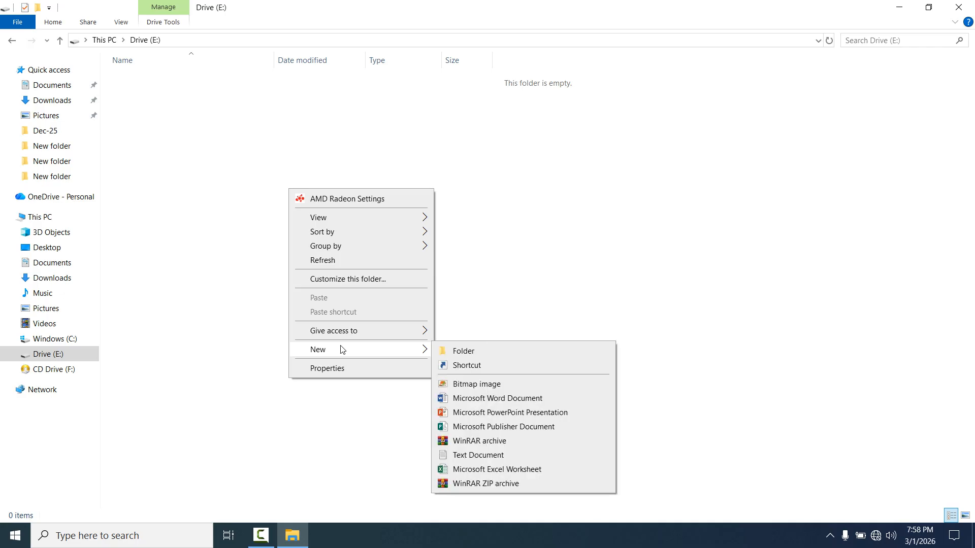
pyautogui.click(473, 351)
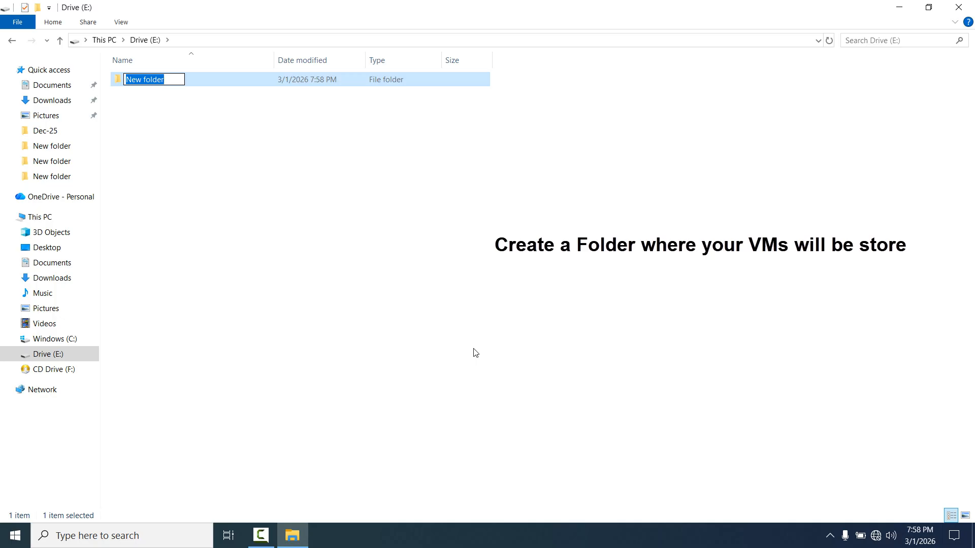
pyautogui.write('hyper V')
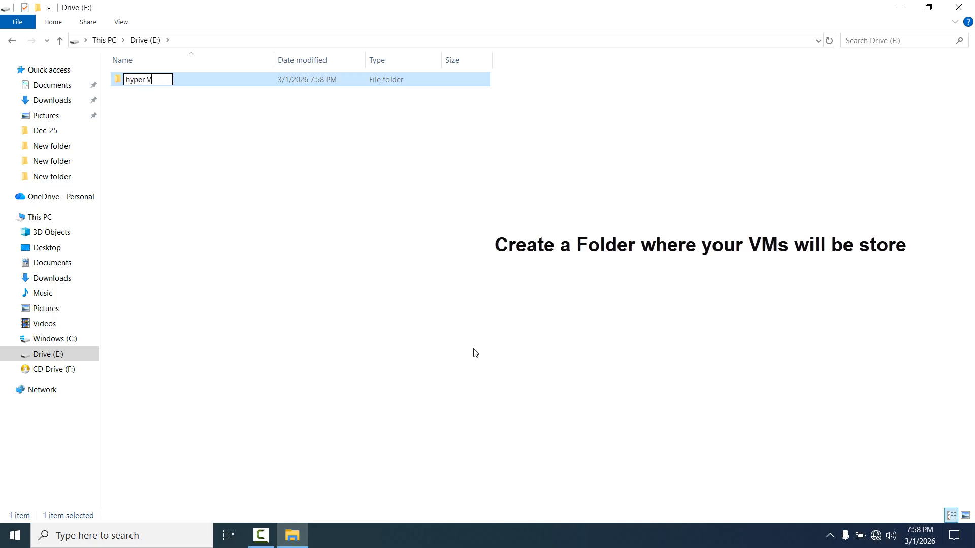
pyautogui.press('Return')
pyautogui.press('Return')
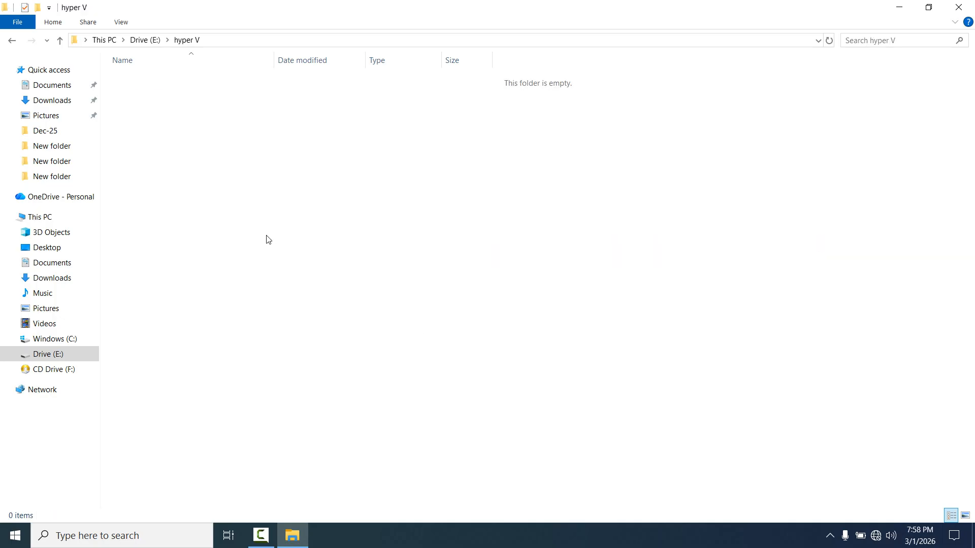
# Create a subfolder named "1_Windows Server 2022" inside the hyper V folder and close File Explorer.
pyautogui.rightClick(246, 229)
pyautogui.moveTo(307, 409)
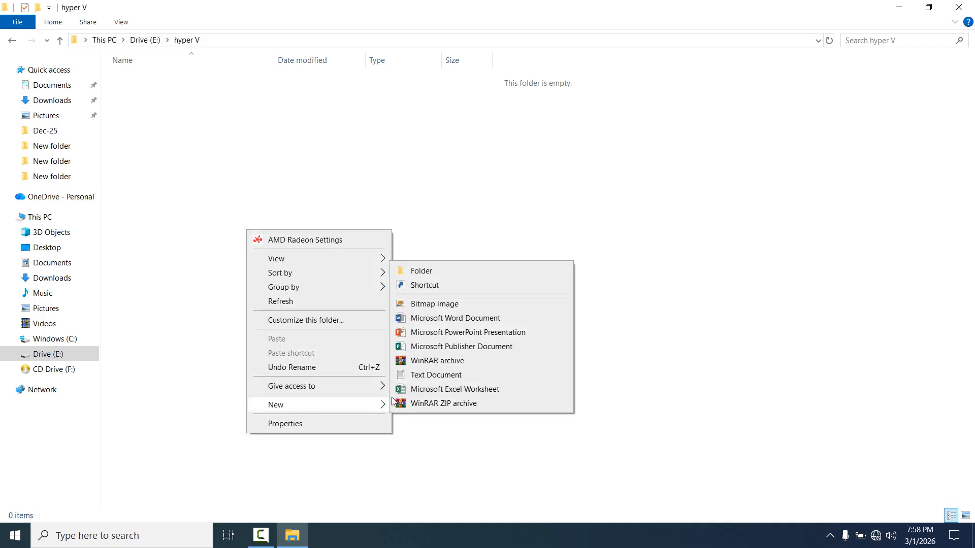
pyautogui.click(444, 275)
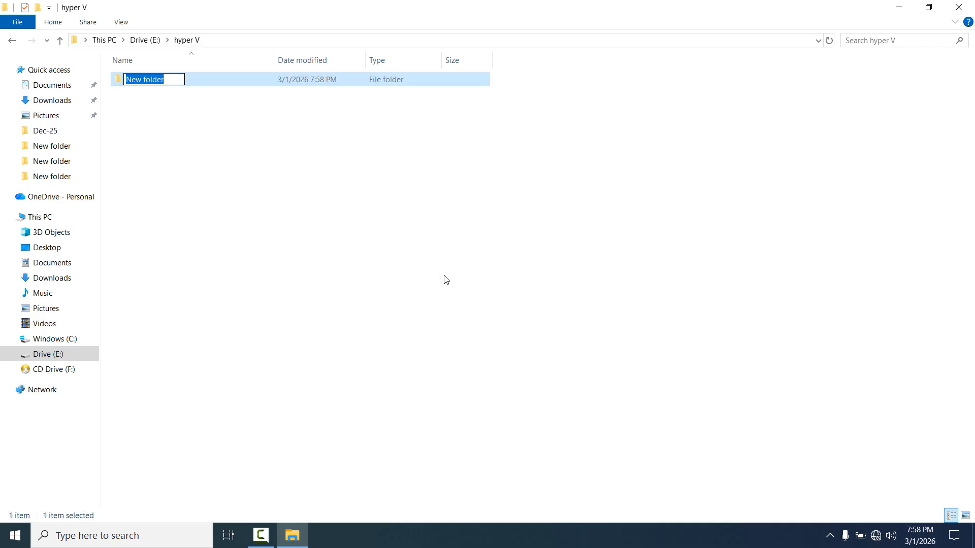
pyautogui.write('1_Wino')
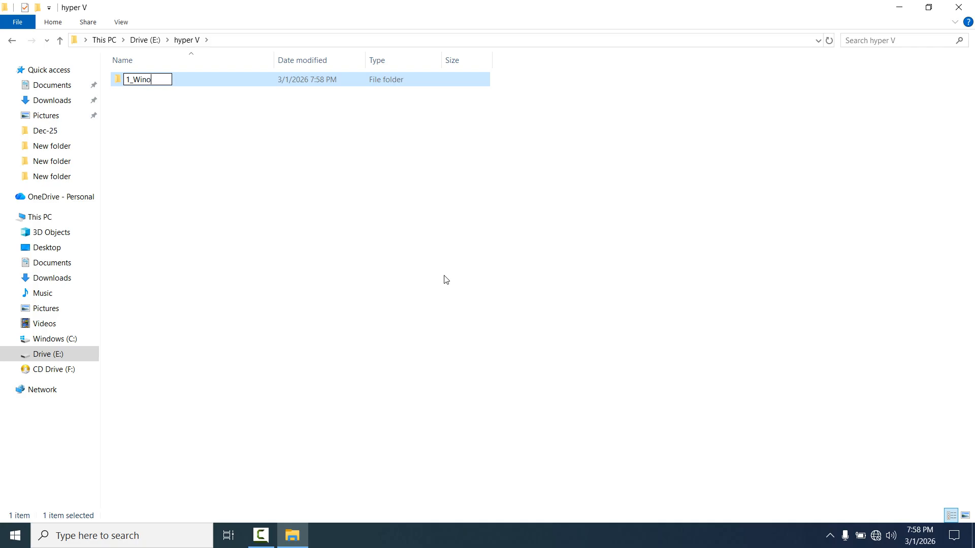
pyautogui.write('dw')
pyautogui.press('BackSpace')
pyautogui.press('BackSpace')
pyautogui.press('BackSpace')
pyautogui.write('dows Sev')
pyautogui.press('BackSpace')
pyautogui.write('rver 2022')
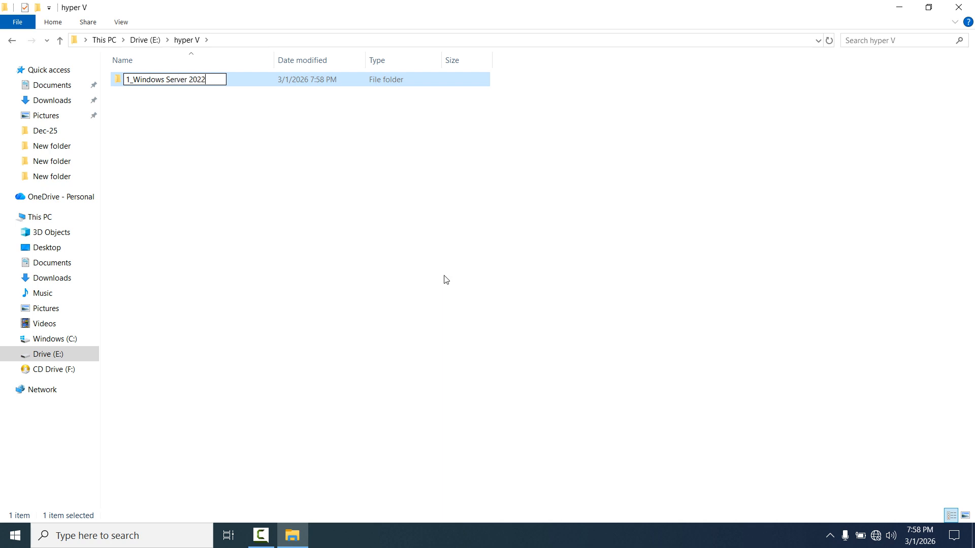
pyautogui.press('Return')
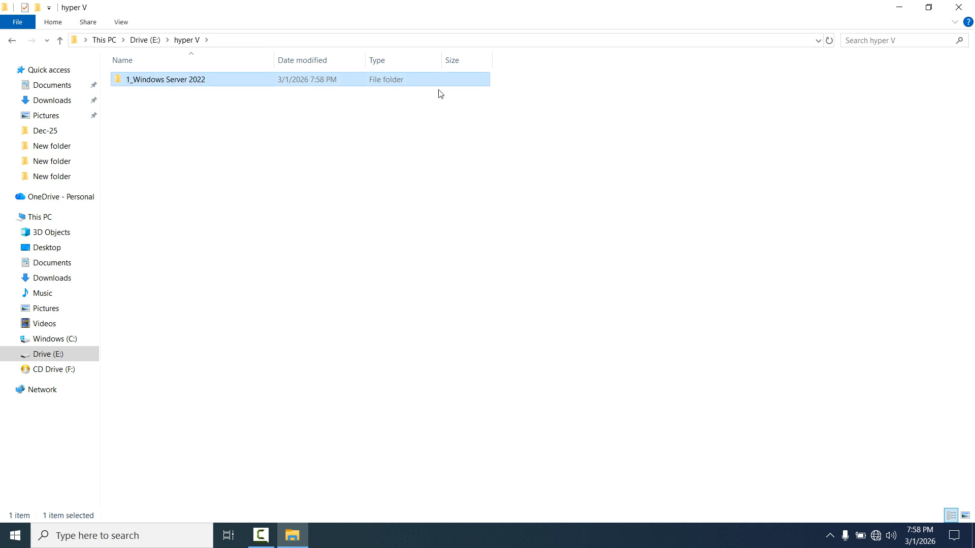
pyautogui.click(958, 7)
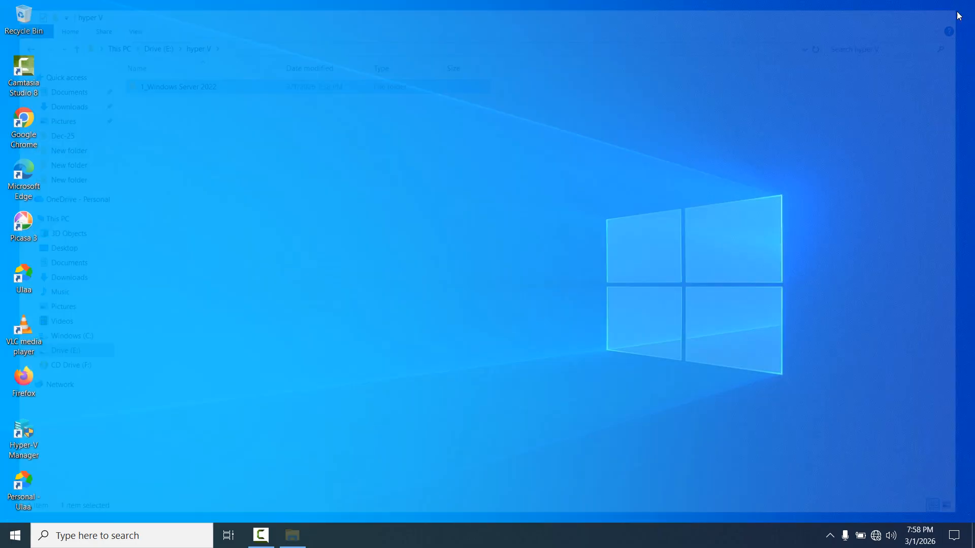
# Launch Hyper-V Manager and start creating a new virtual machine with custom configuration on the ROOT server.
pyautogui.doubleClick(33, 440)
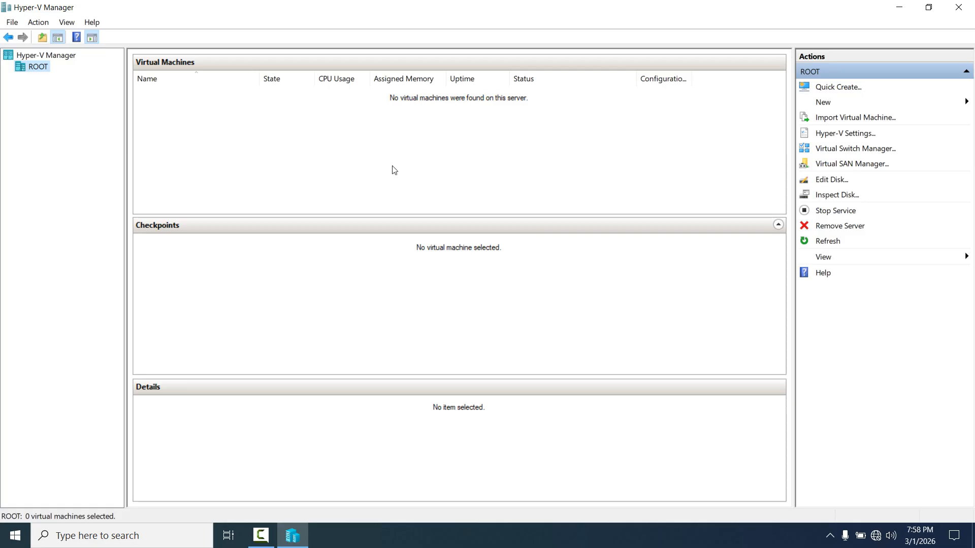
pyautogui.rightClick(36, 70)
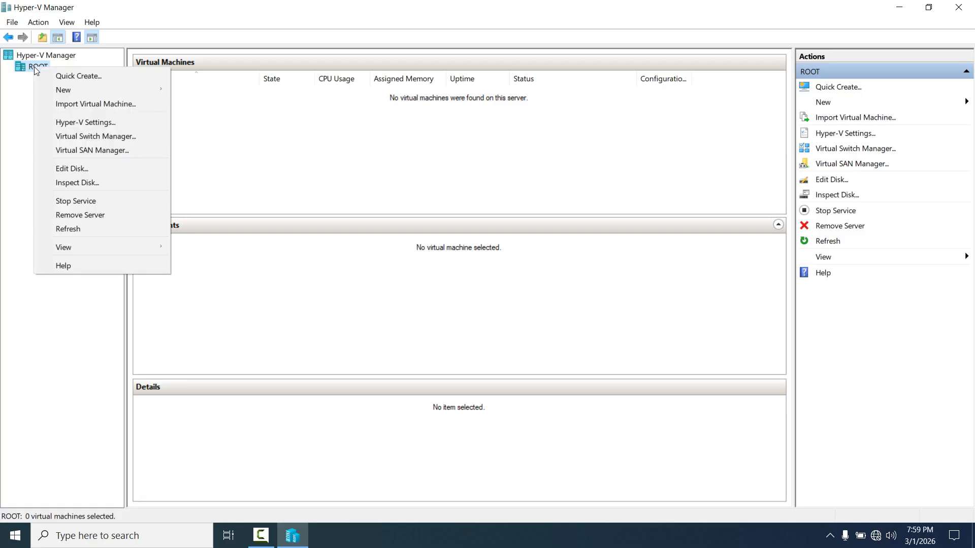
pyautogui.moveTo(57, 90)
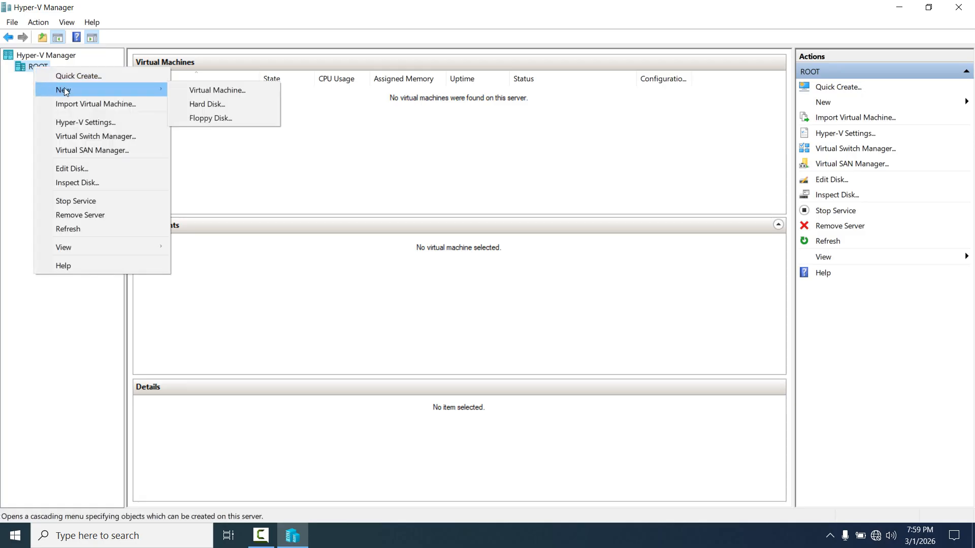
pyautogui.click(241, 90)
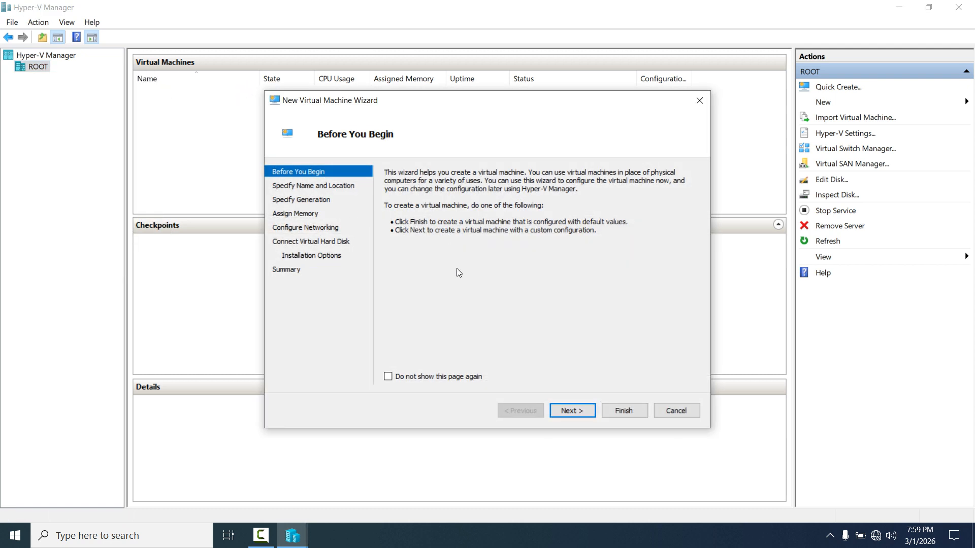
pyautogui.click(581, 414)
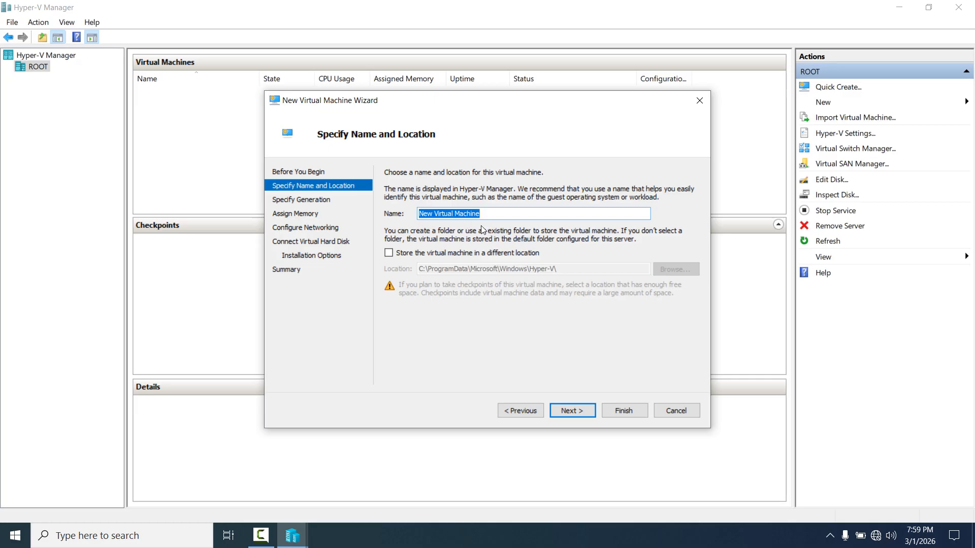
# Name the virtual machine "Windows Server 2022" and store it in the different location E:\hyper V\1_Windows Server 2022\.
pyautogui.write('Wind')
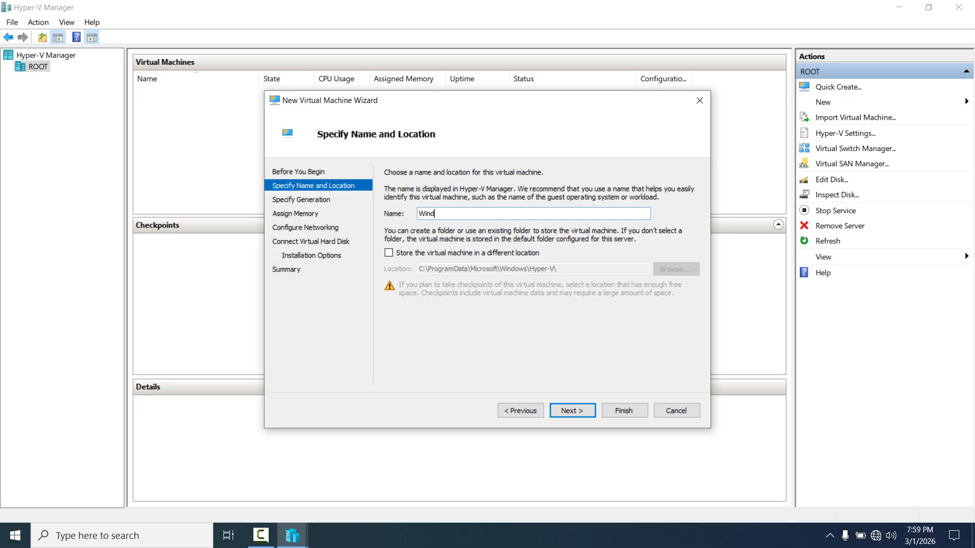
pyautogui.write('ows Server 2022')
pyautogui.click(388, 255)
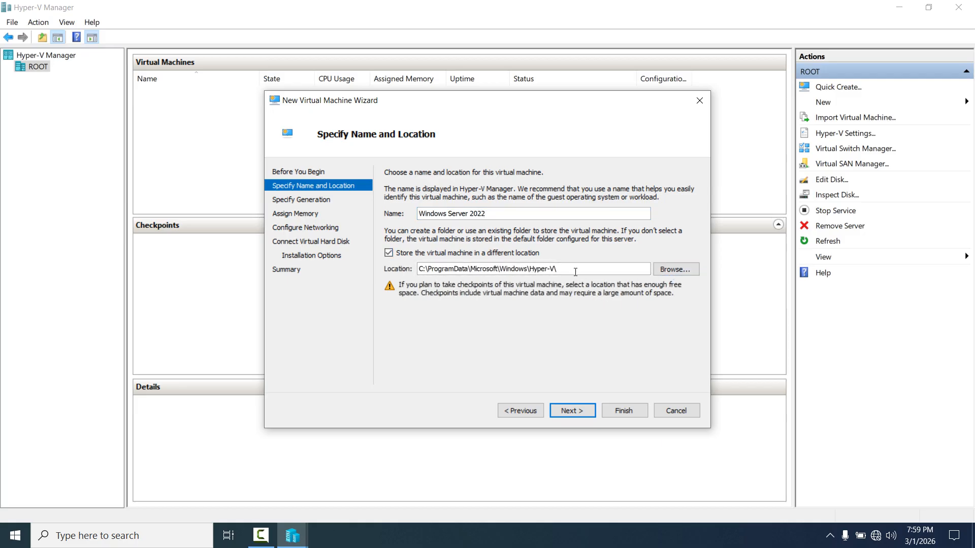
pyautogui.click(662, 273)
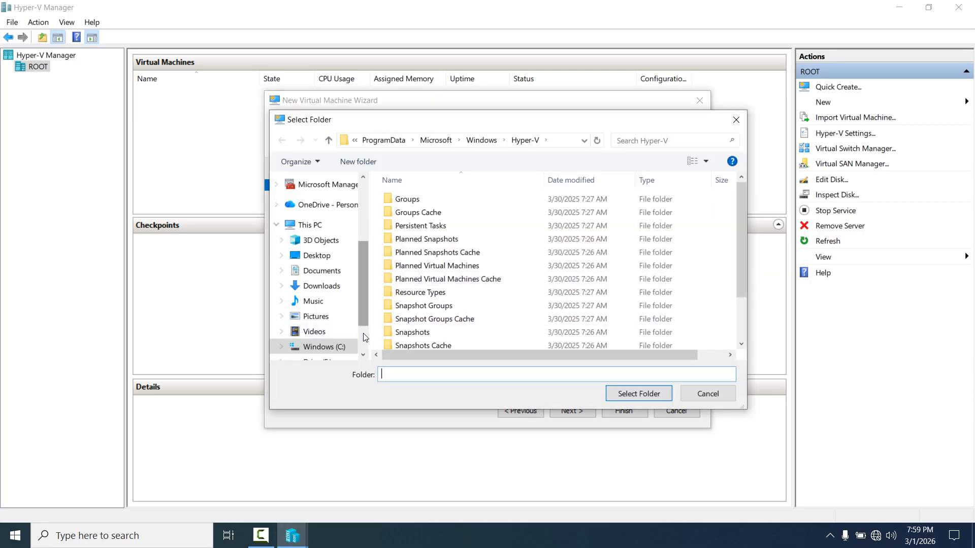
pyautogui.scroll(-2, 315, 305)
pyautogui.click(319, 304)
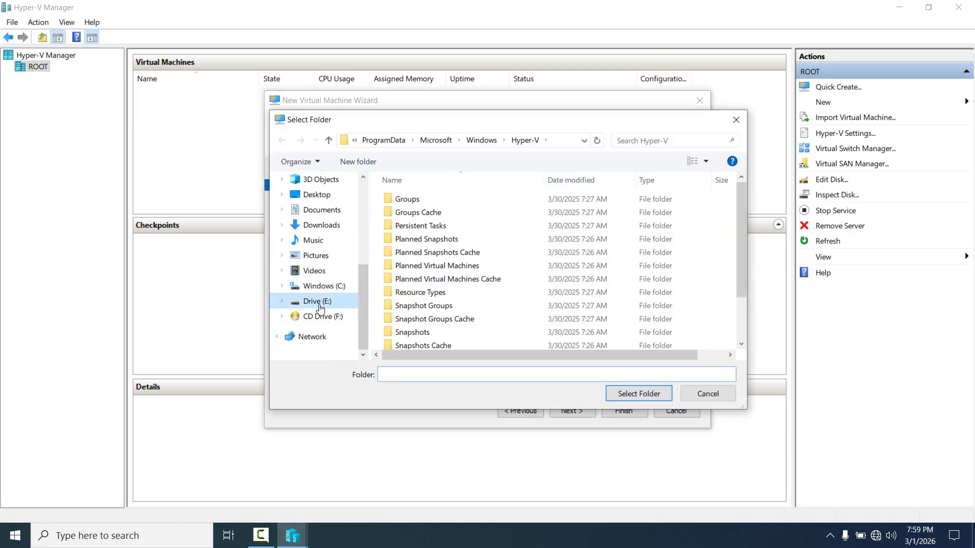
pyautogui.click(406, 199)
pyautogui.doubleClick(406, 200)
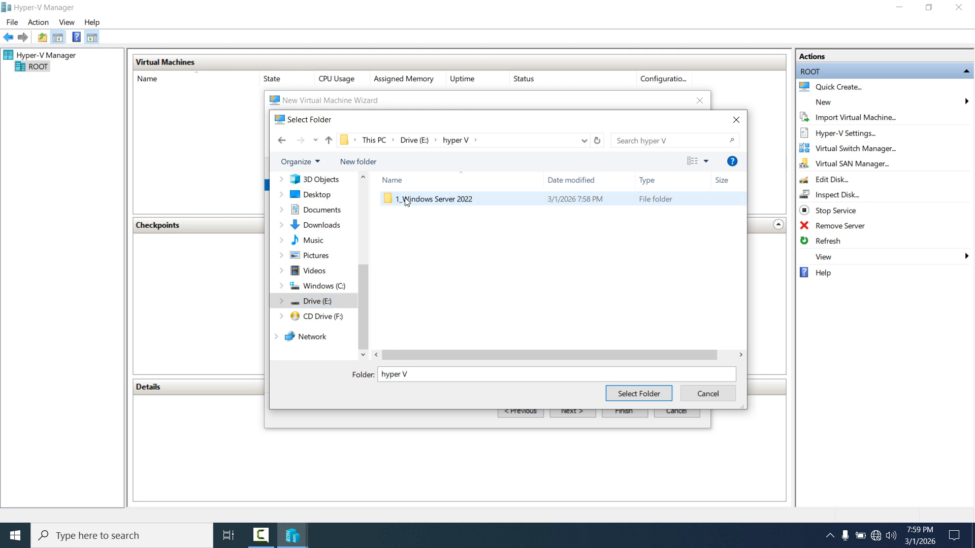
pyautogui.doubleClick(408, 199)
pyautogui.click(637, 394)
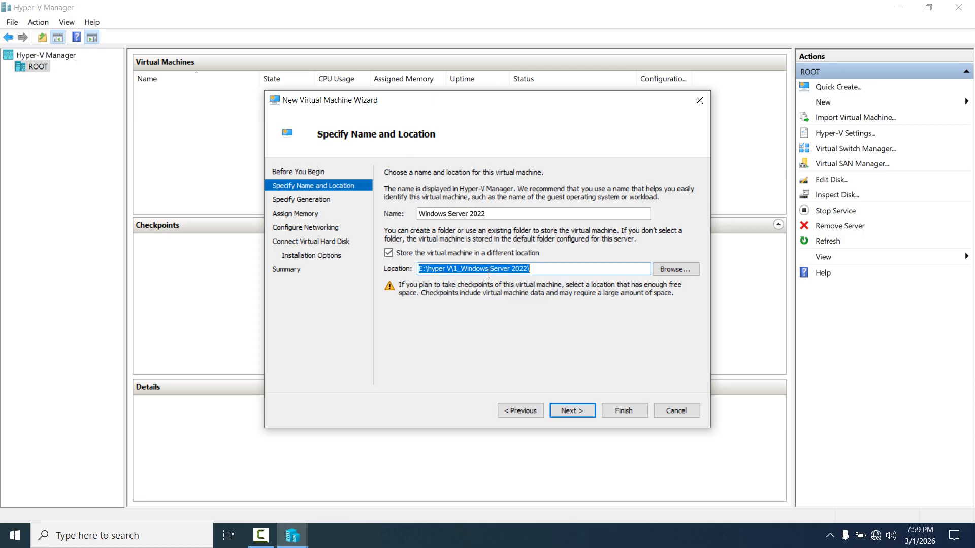
pyautogui.click(587, 415)
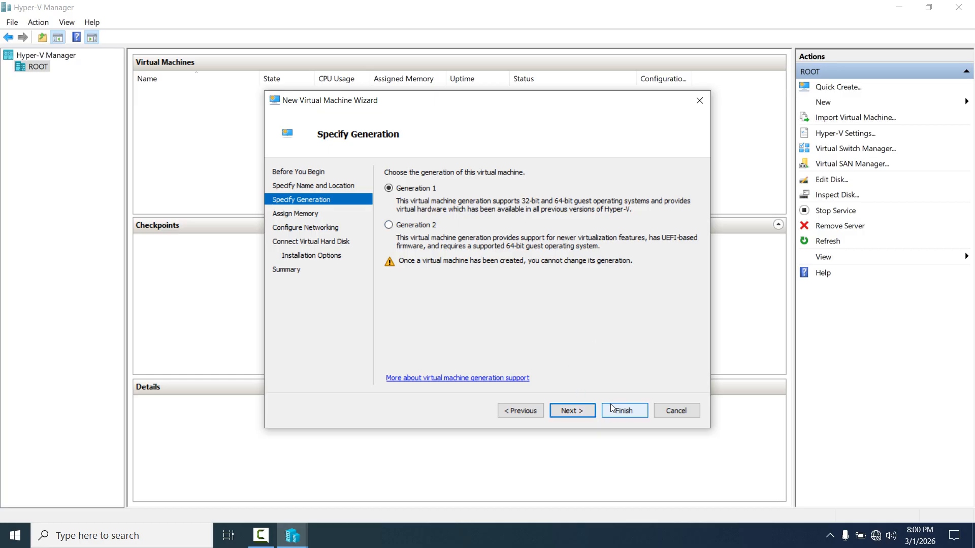
# Accept Generation 1 for the virtual machine and set its startup memory to 4096 MB.
pyautogui.click(582, 408)
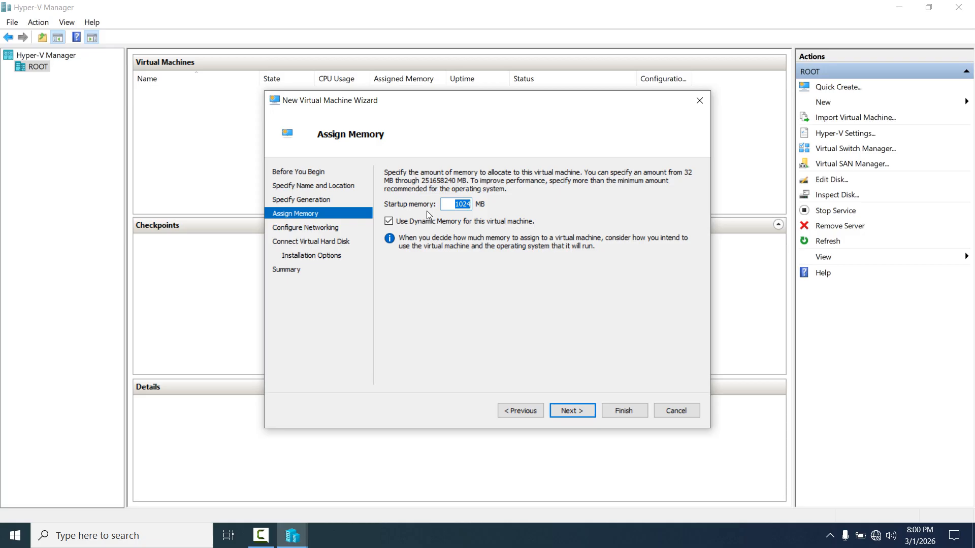
pyautogui.write('409')
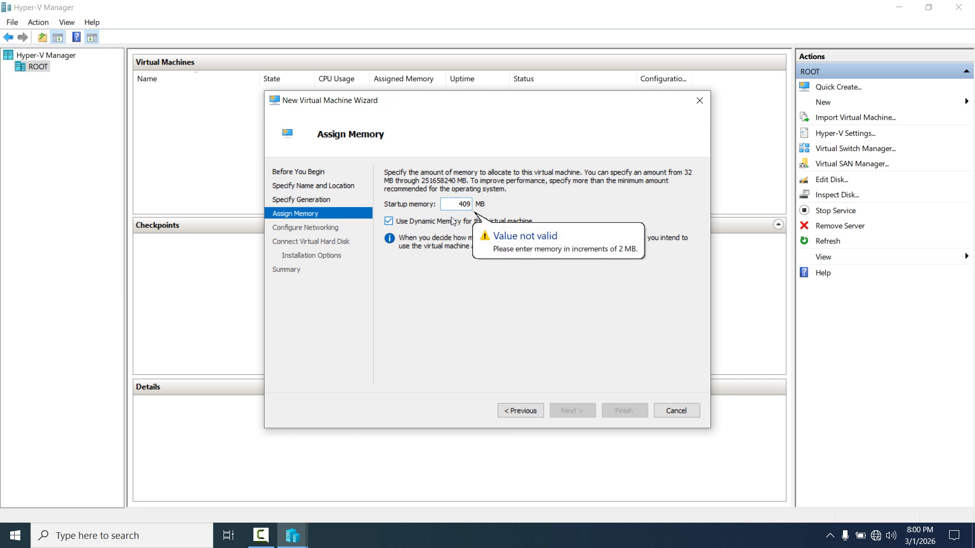
pyautogui.write('6')
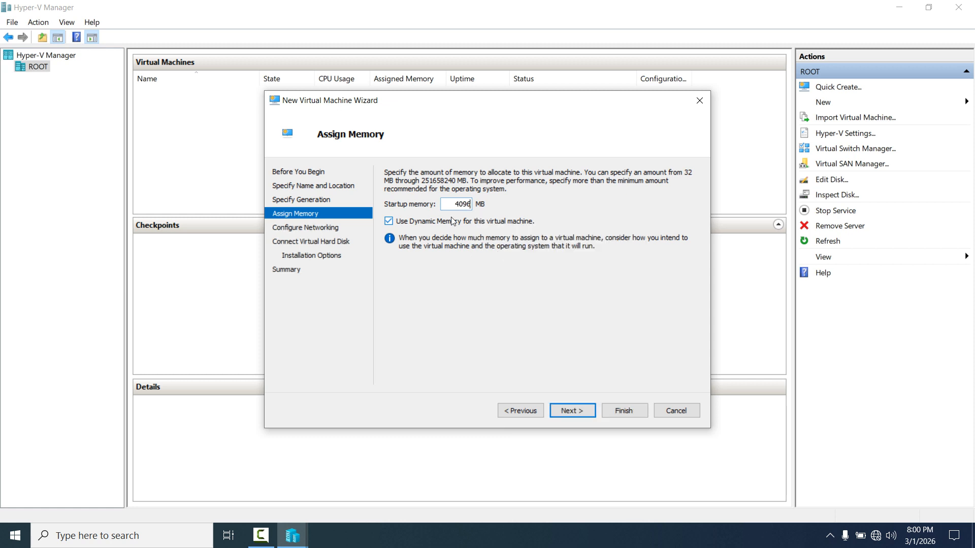
pyautogui.click(577, 417)
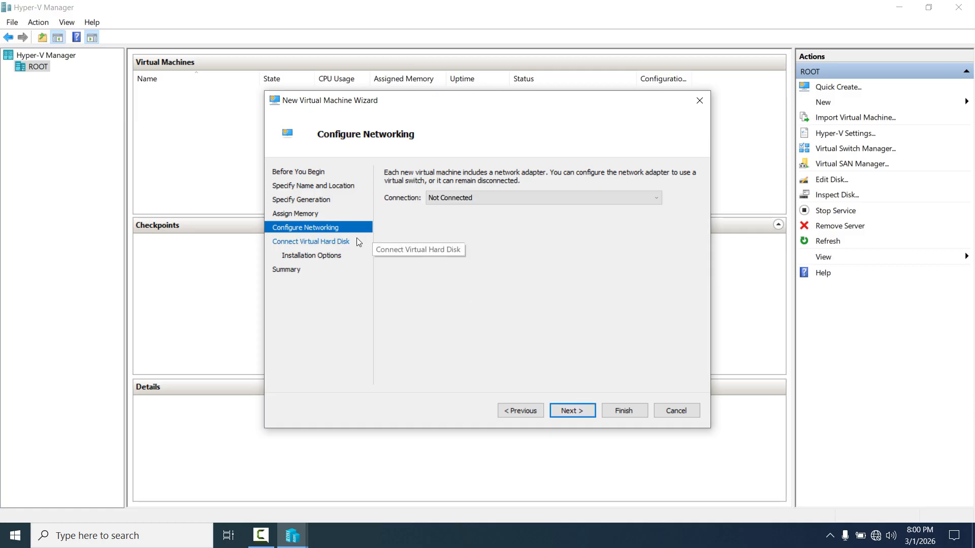
# Review the available virtual switches and leave the network adapter's connection as Not Connected.
pyautogui.click(543, 200)
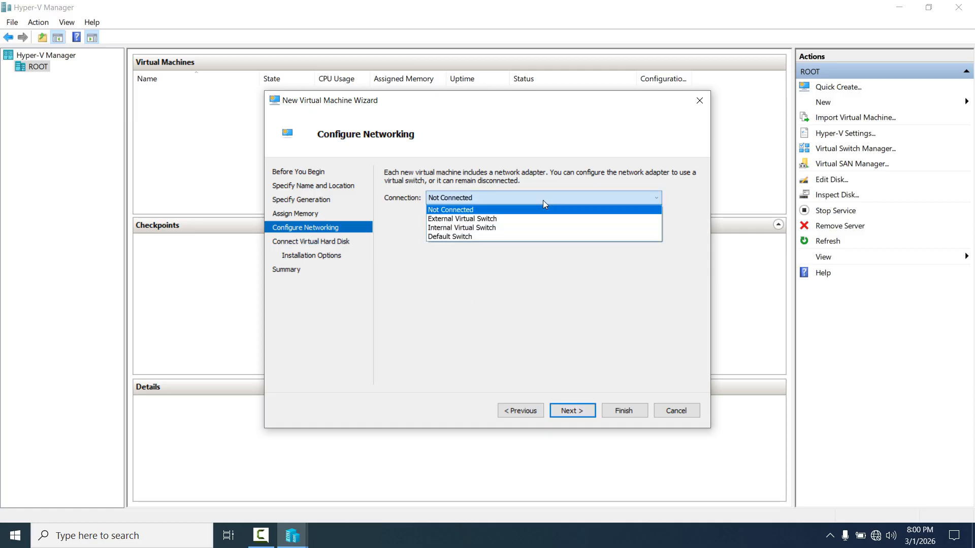
pyautogui.click(517, 212)
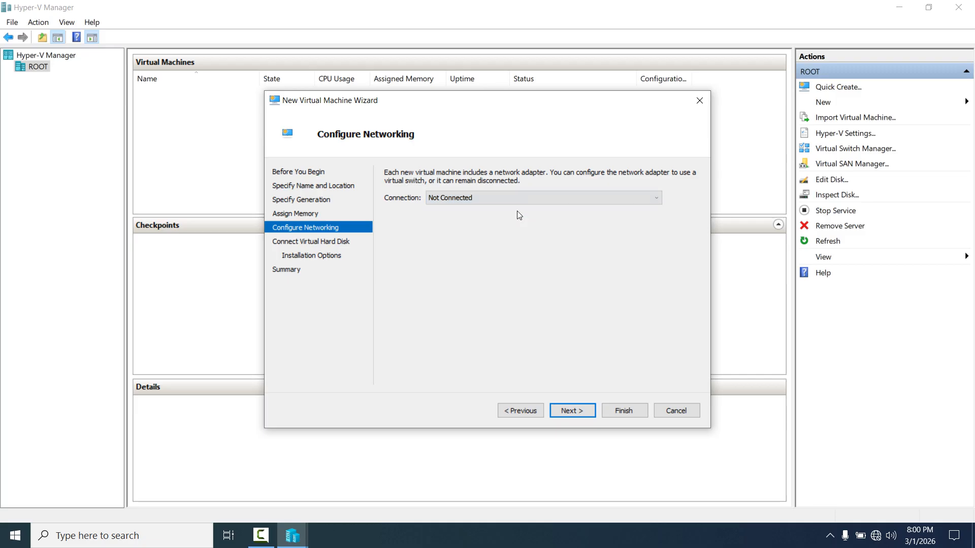
pyautogui.click(577, 412)
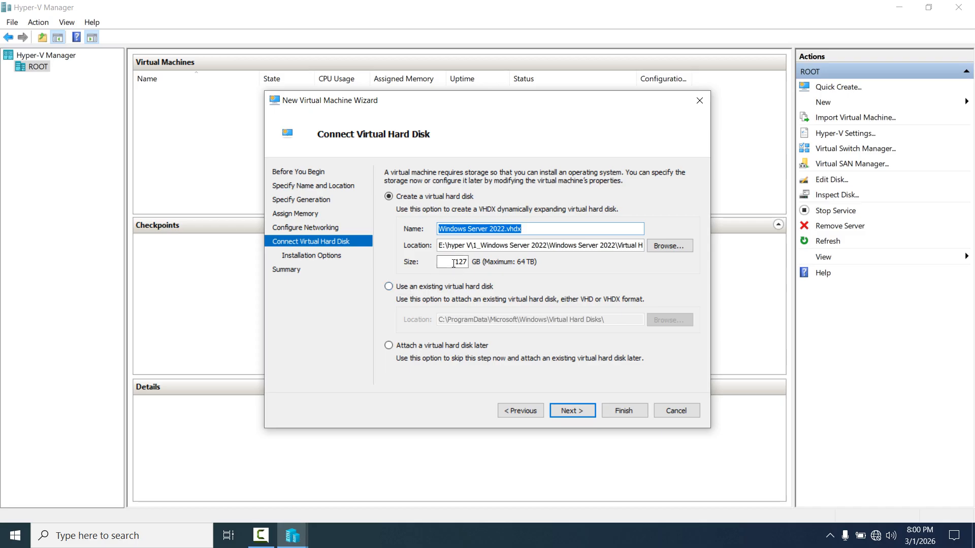
# Set the new virtual hard disk's size to 500 GB and continue to the installation options.
pyautogui.moveTo(454, 263); pyautogui.dragTo(471, 267)
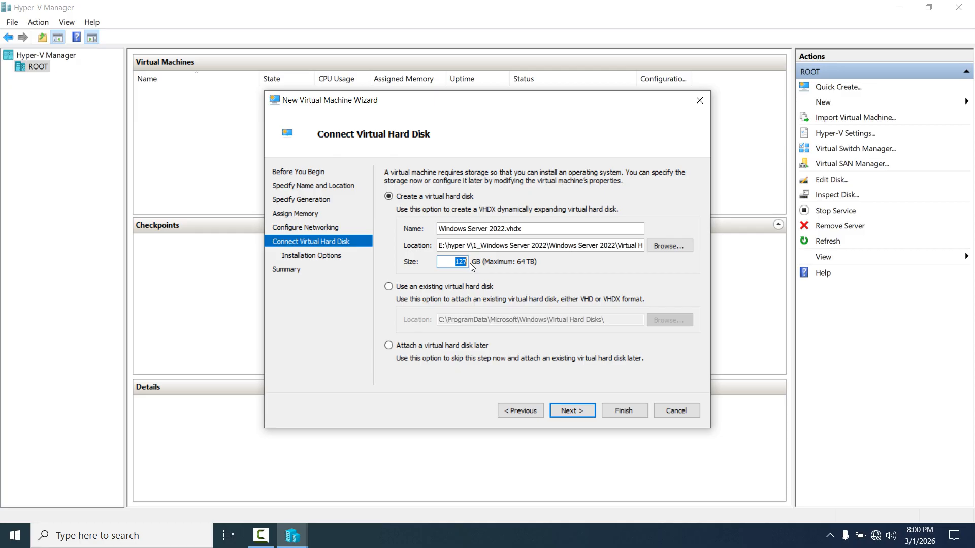
pyautogui.write('500')
pyautogui.click(583, 411)
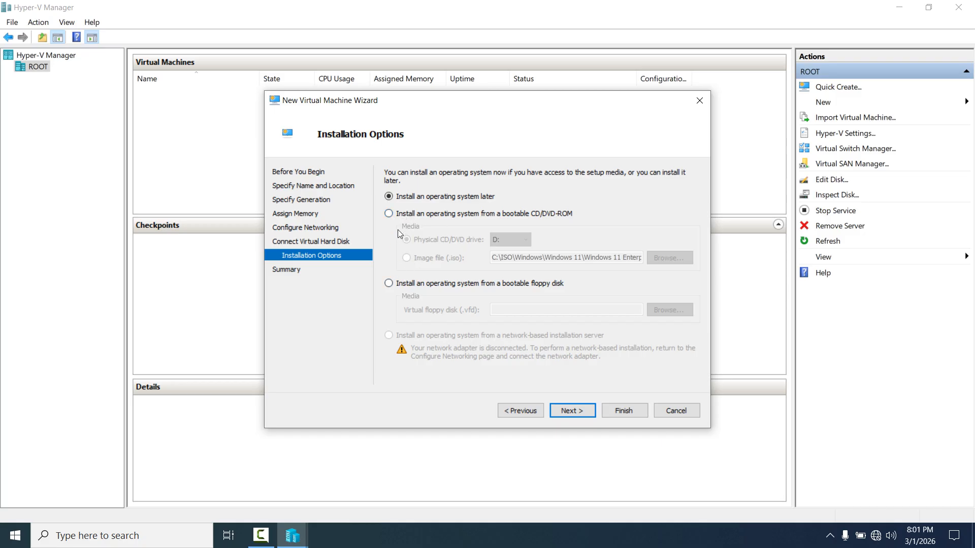
# Choose installation from the image file C:\ISO\Windows Server 2022\Eval\WINDOWSSERVER2022_EVAL_x64FRE_en-us.iso and finish creating the virtual machine.
pyautogui.click(390, 213)
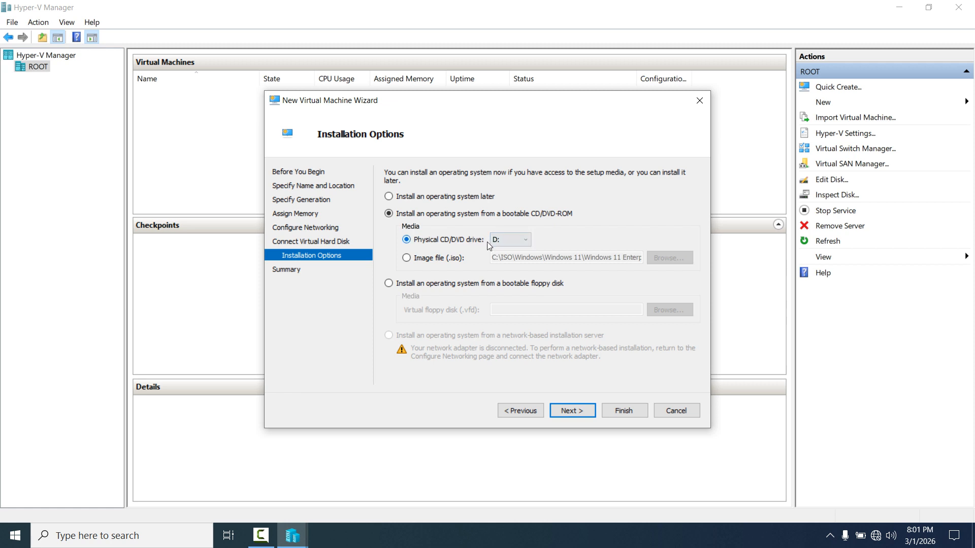
pyautogui.click(406, 258)
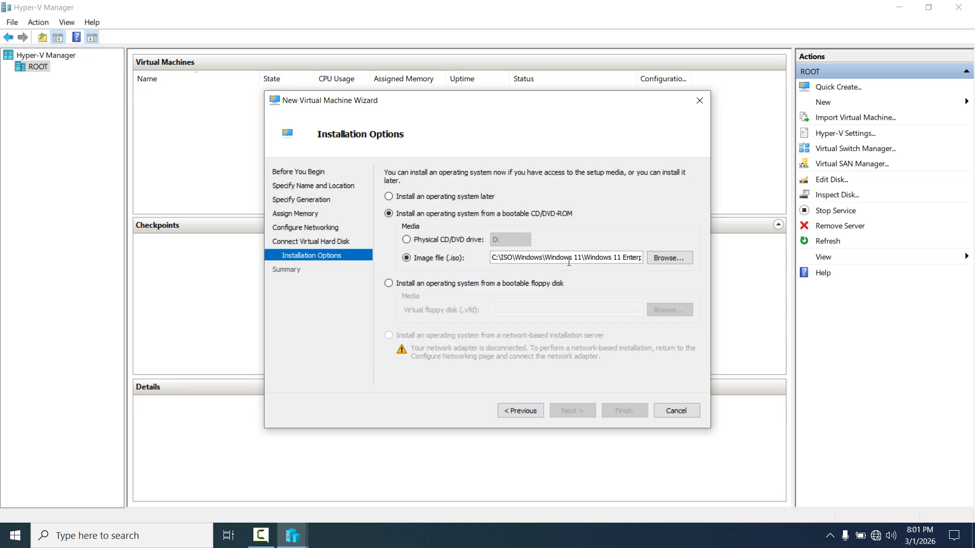
pyautogui.click(666, 258)
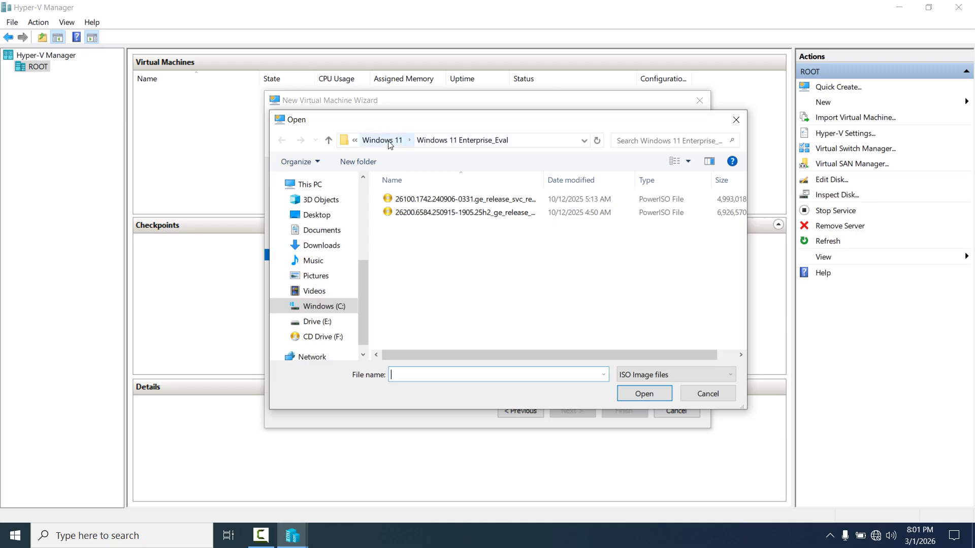
pyautogui.click(325, 308)
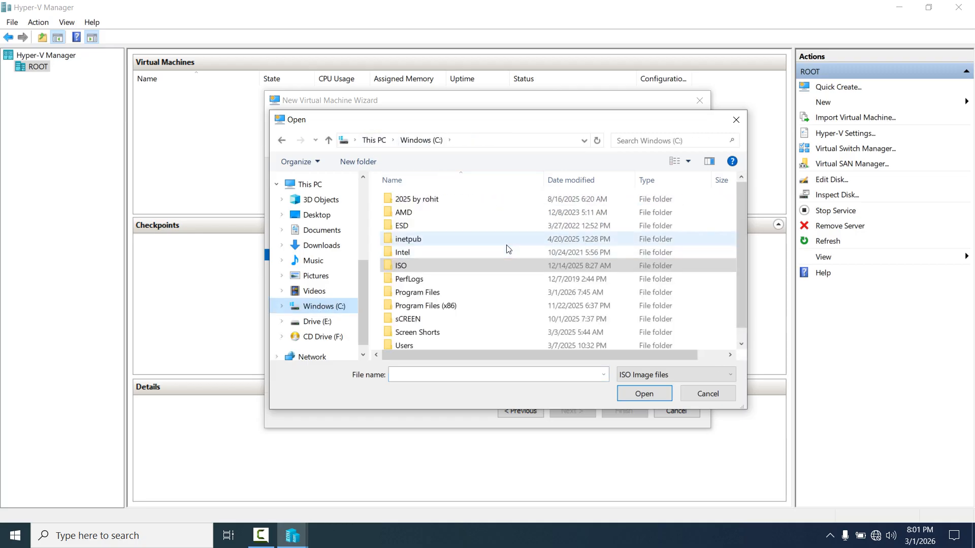
pyautogui.doubleClick(402, 266)
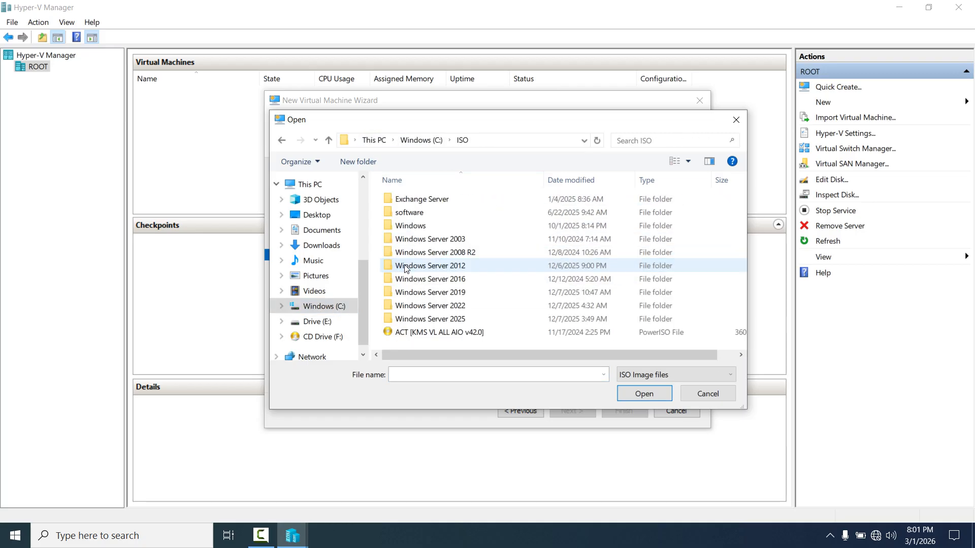
pyautogui.doubleClick(446, 307)
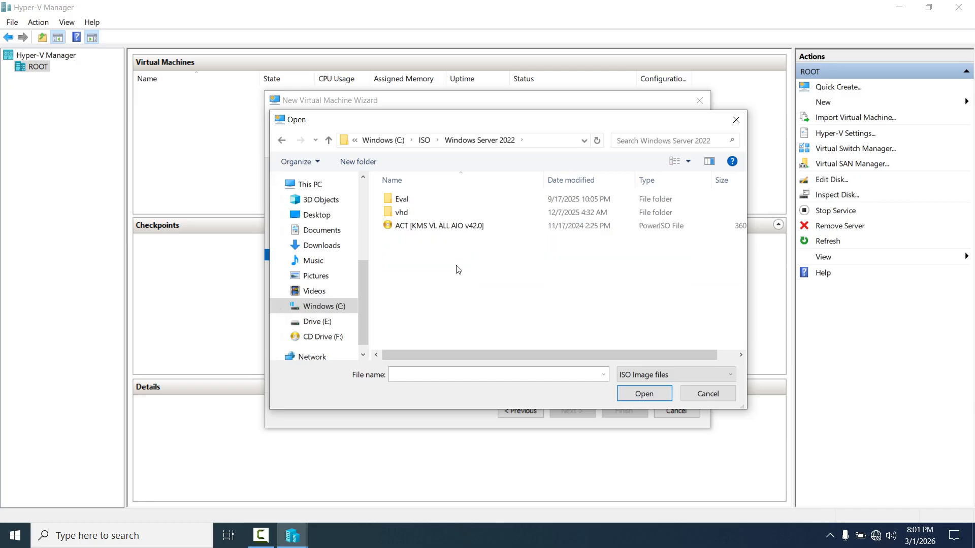
pyautogui.doubleClick(408, 200)
pyautogui.click(409, 202)
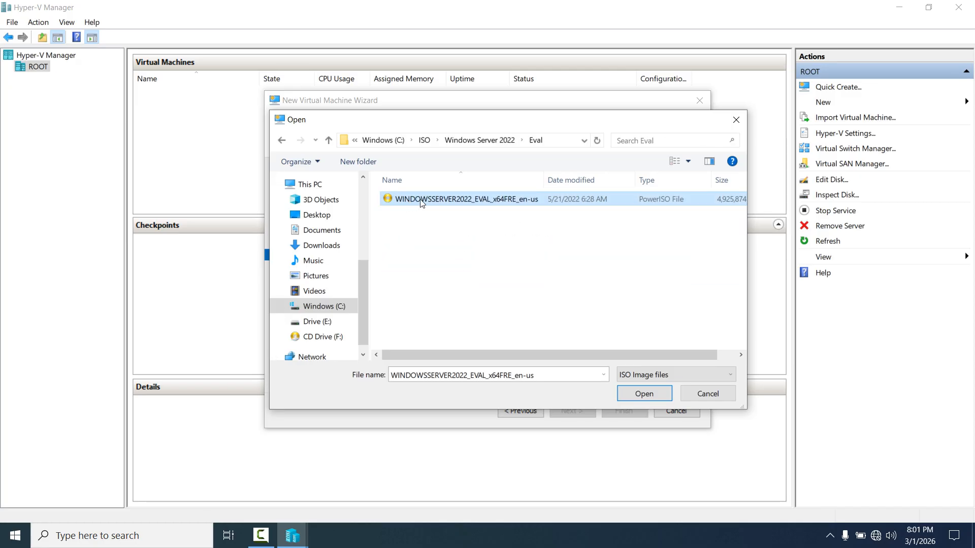
pyautogui.click(649, 396)
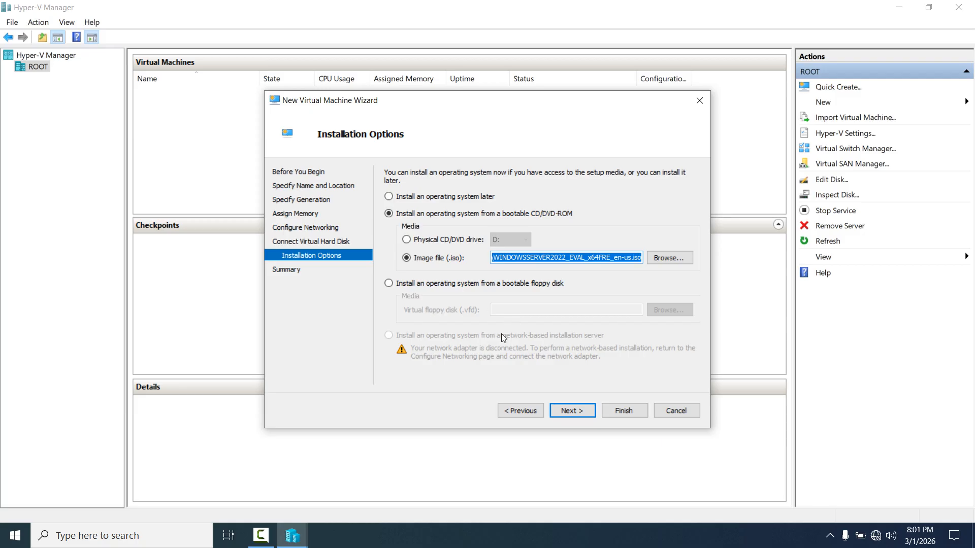
pyautogui.click(573, 411)
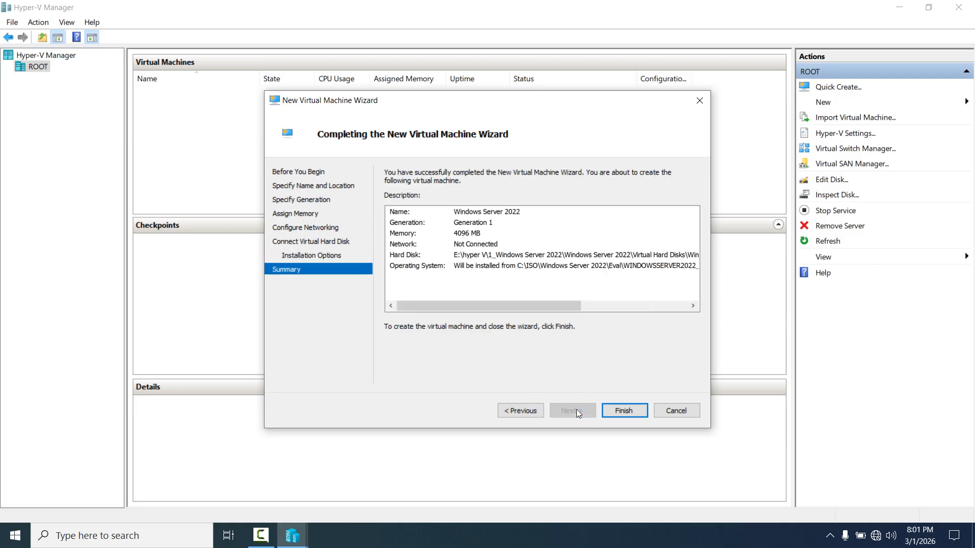
pyautogui.click(625, 409)
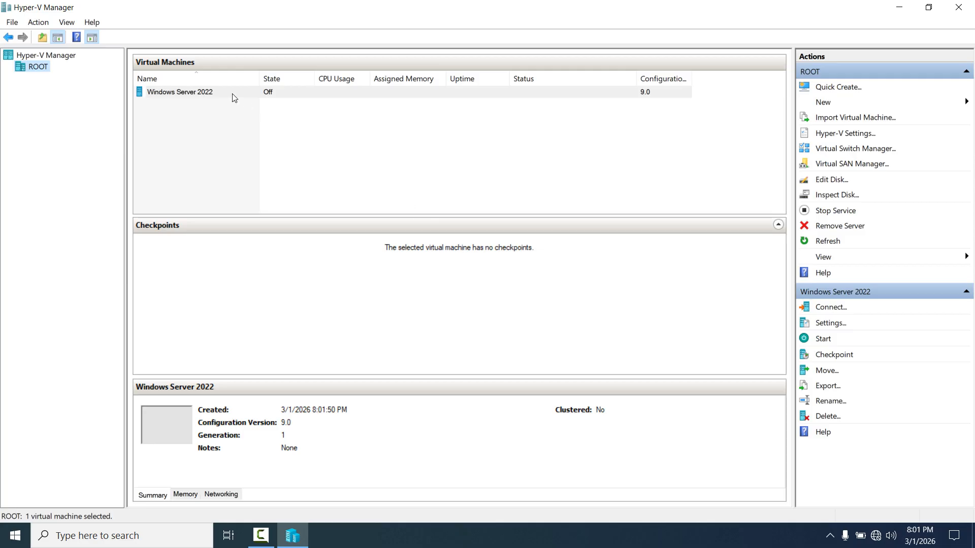
# Disable checkpoints in the settings of the Windows Server 2022 virtual machine and apply the change.
pyautogui.click(200, 96)
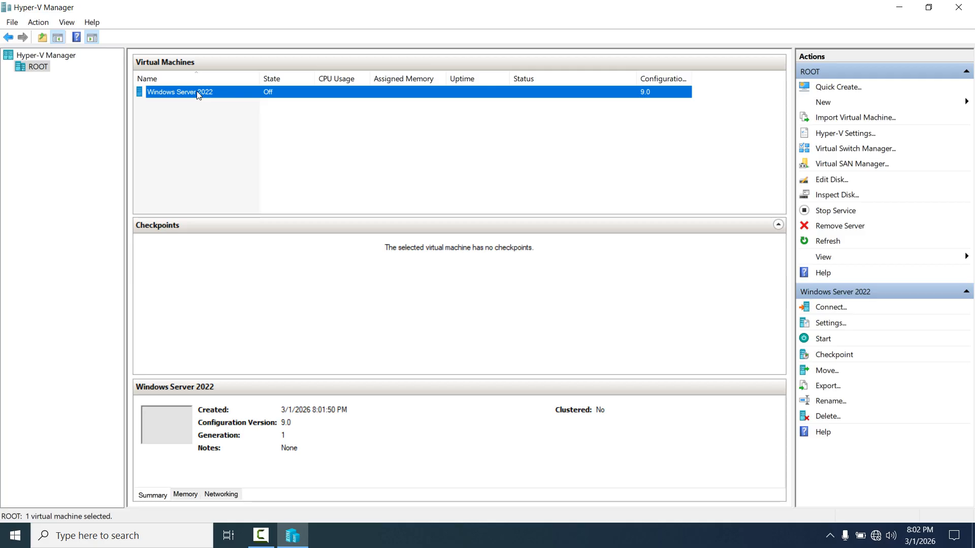
pyautogui.rightClick(198, 95)
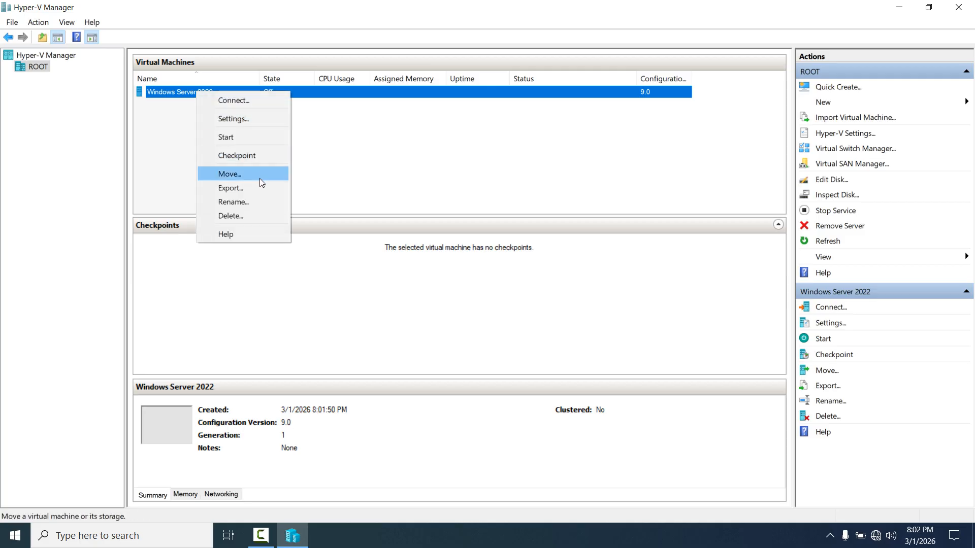
pyautogui.click(239, 123)
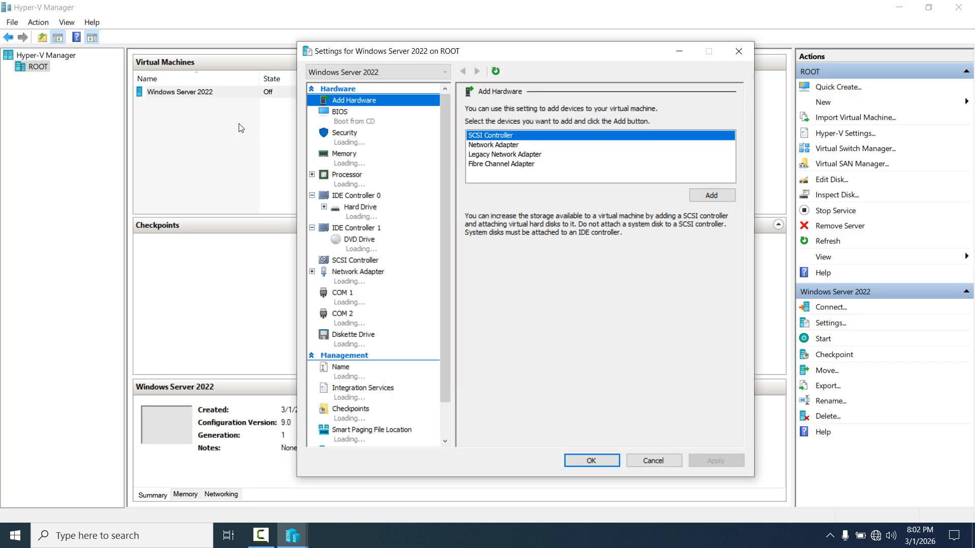
pyautogui.click(360, 414)
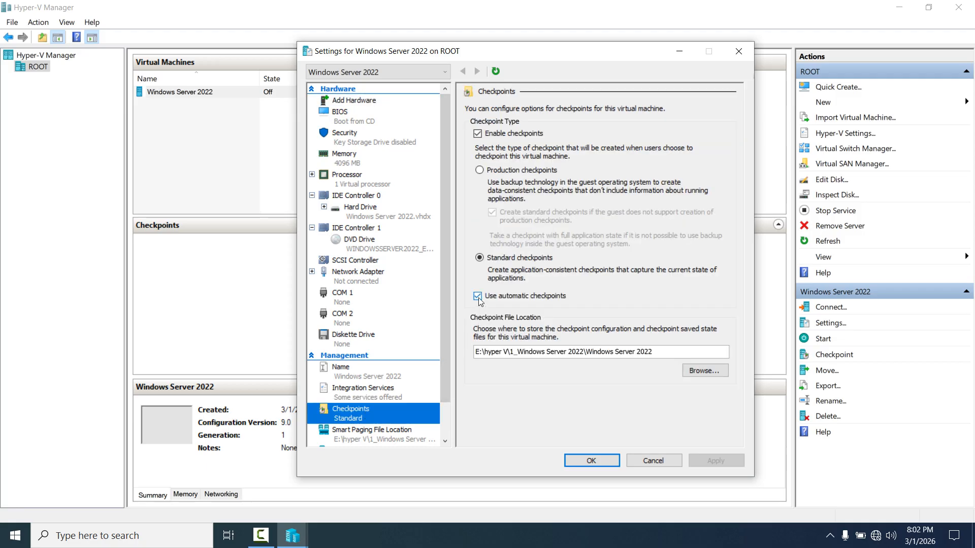
pyautogui.click(478, 133)
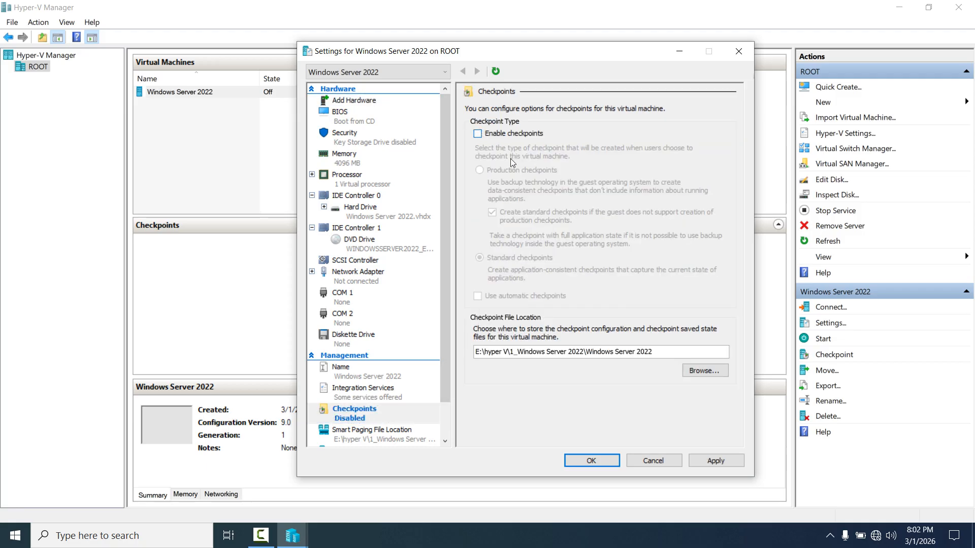
pyautogui.click(724, 463)
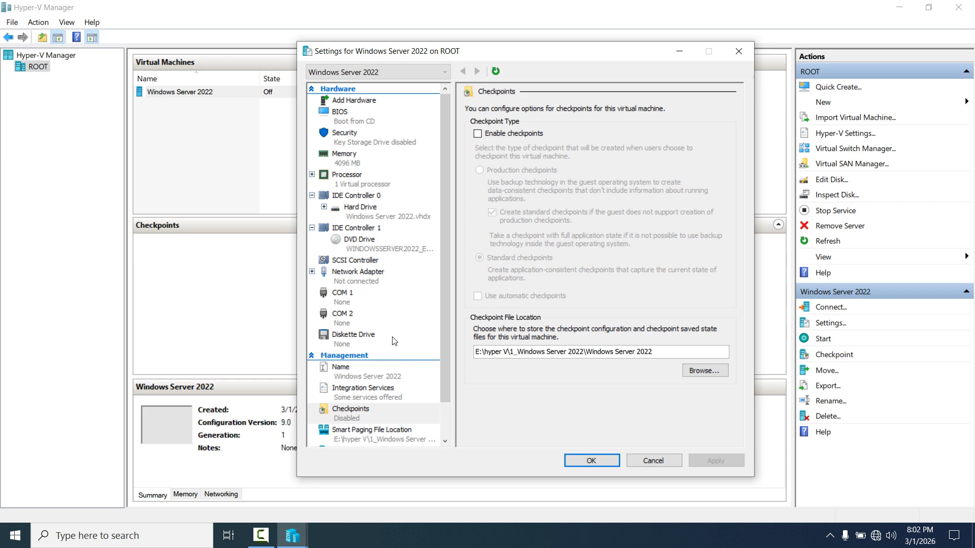
# Set the number of virtual processors to 2 and save the virtual machine's settings.
pyautogui.click(358, 243)
pyautogui.click(358, 180)
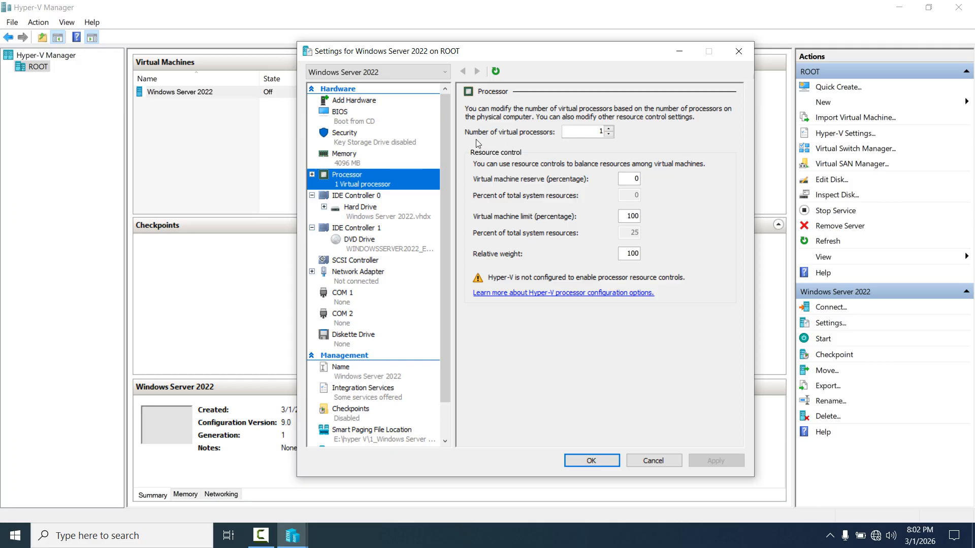
pyautogui.click(608, 128)
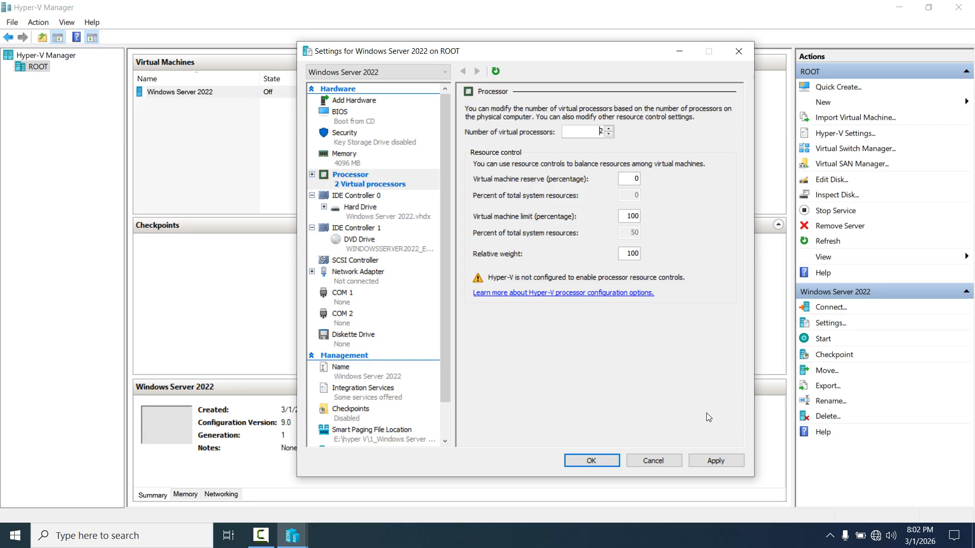
pyautogui.click(711, 461)
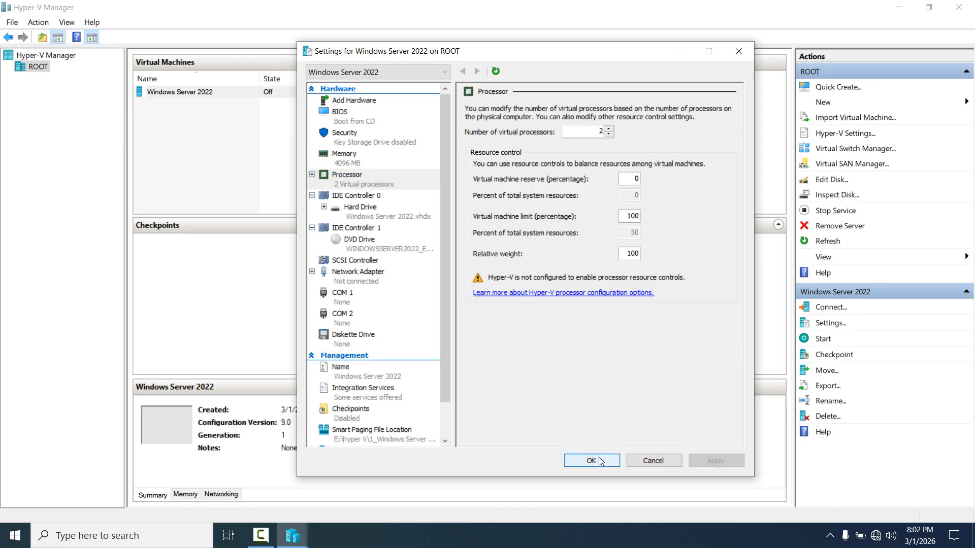
pyautogui.click(591, 460)
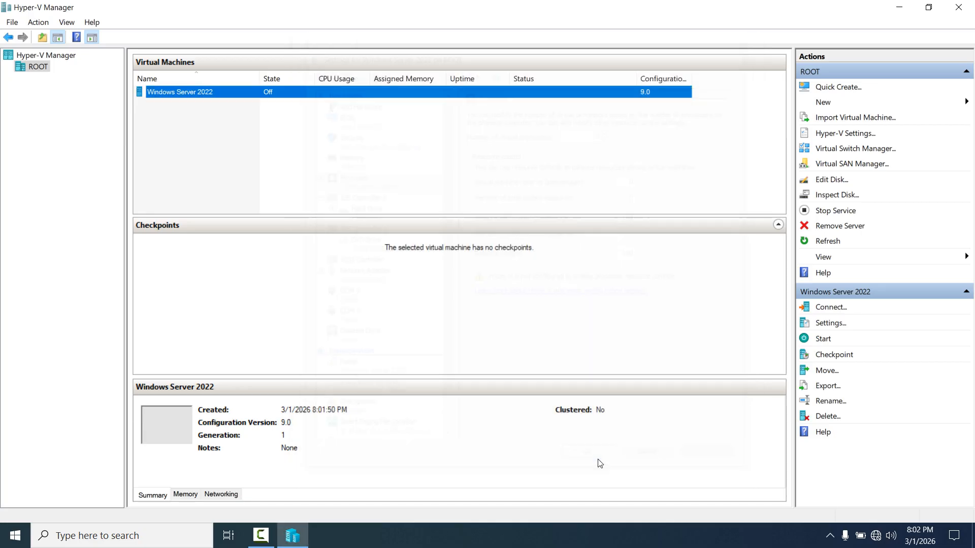
# Connect to the Windows Server 2022 virtual machine, start it and show its console in full screen.
pyautogui.rightClick(183, 94)
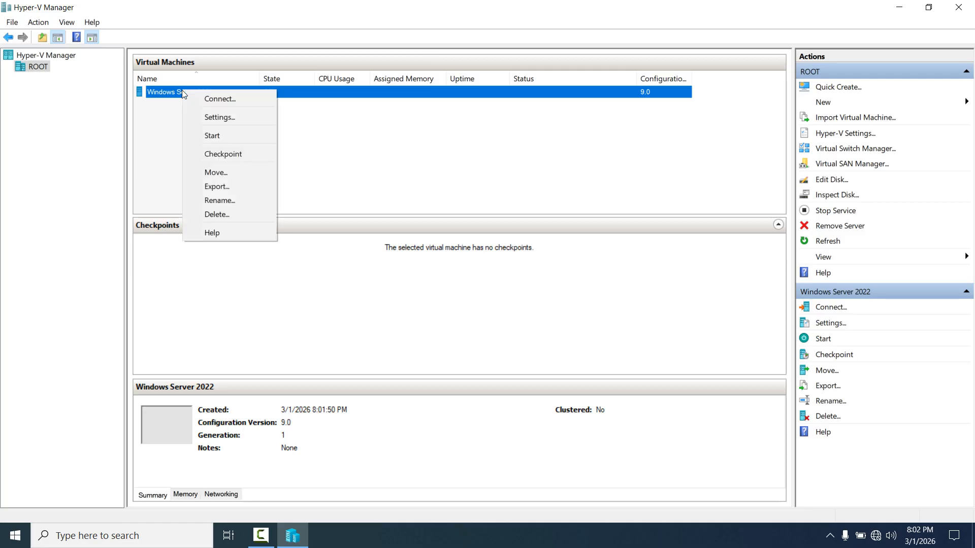
pyautogui.click(229, 101)
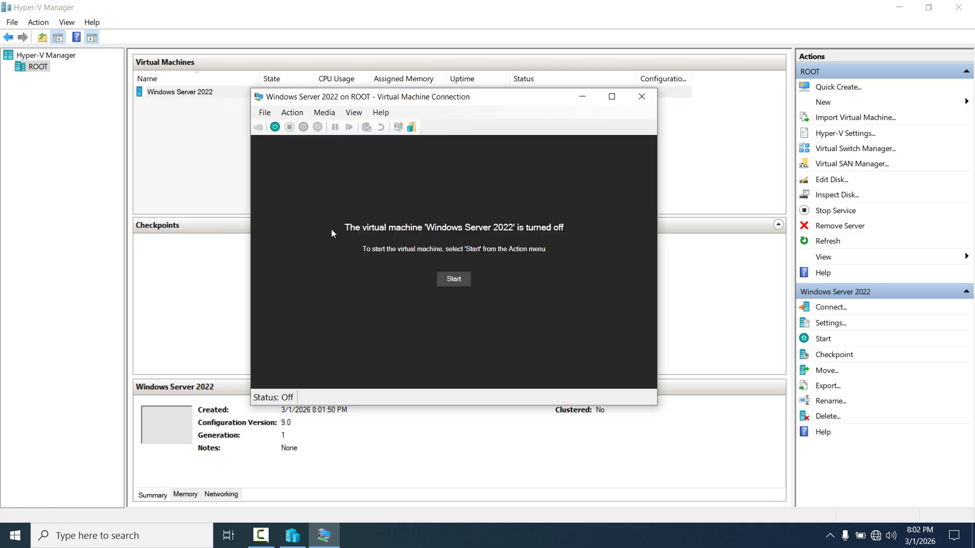
pyautogui.click(453, 283)
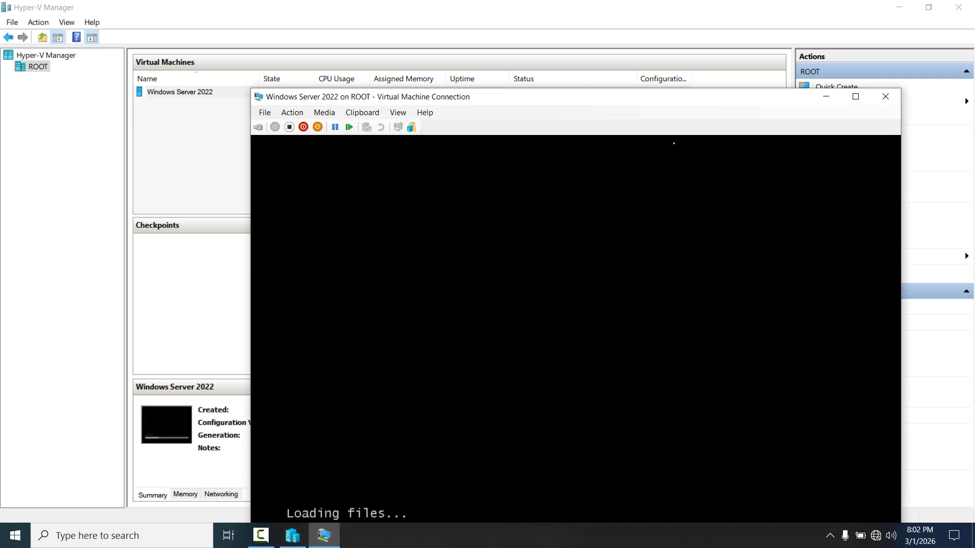
pyautogui.click(856, 96)
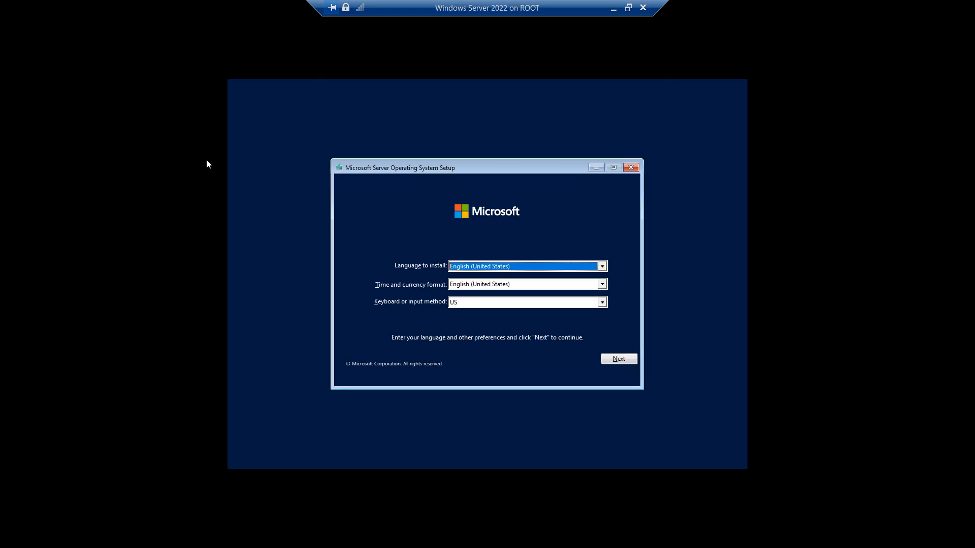
# Begin setup with the default language and keyboard, then compare the editions and select Windows Server 2022 Standard Evaluation (Desktop Experience).
pyautogui.click(617, 359)
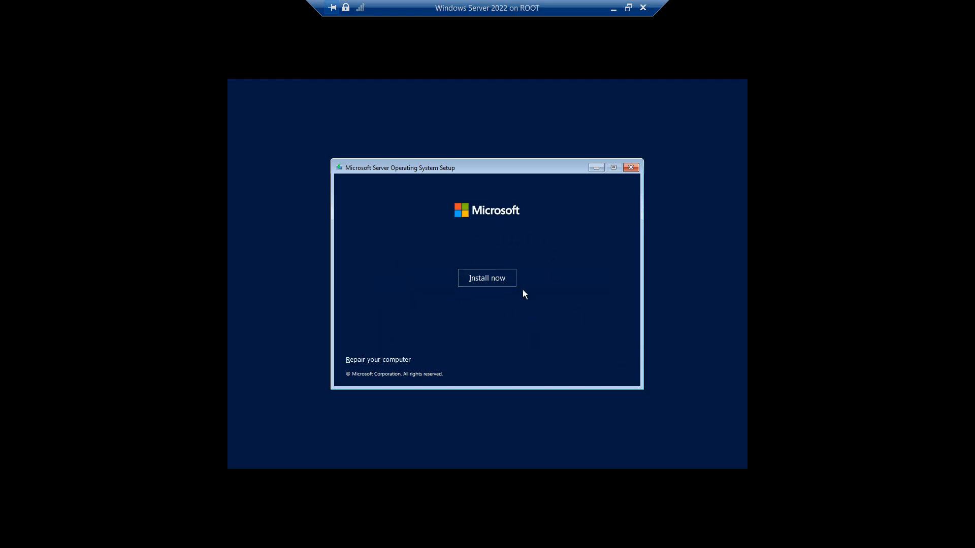
pyautogui.click(481, 280)
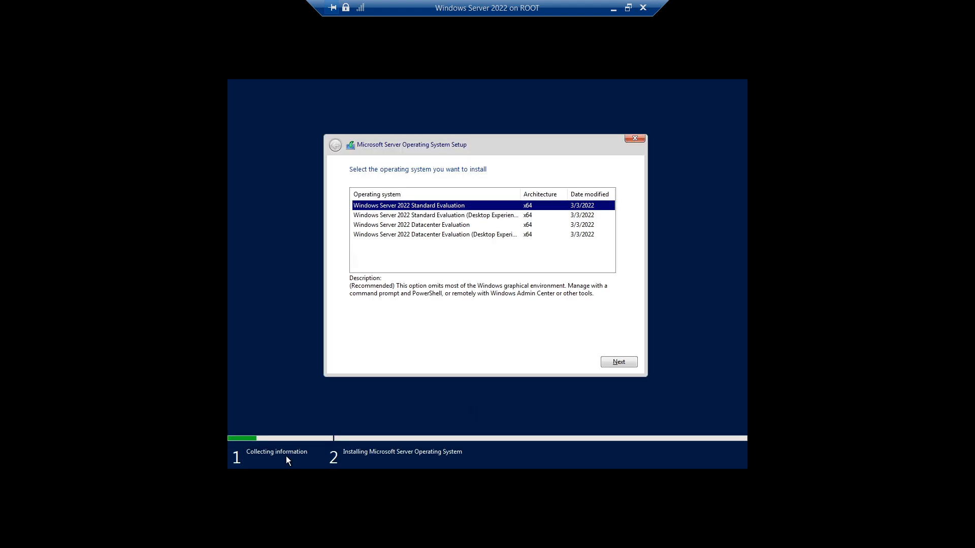
pyautogui.click(382, 217)
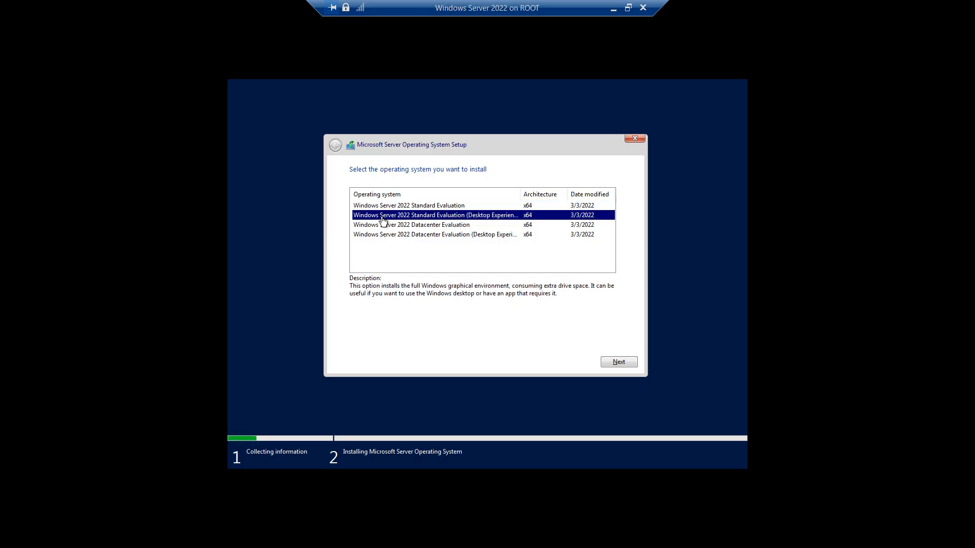
pyautogui.click(394, 236)
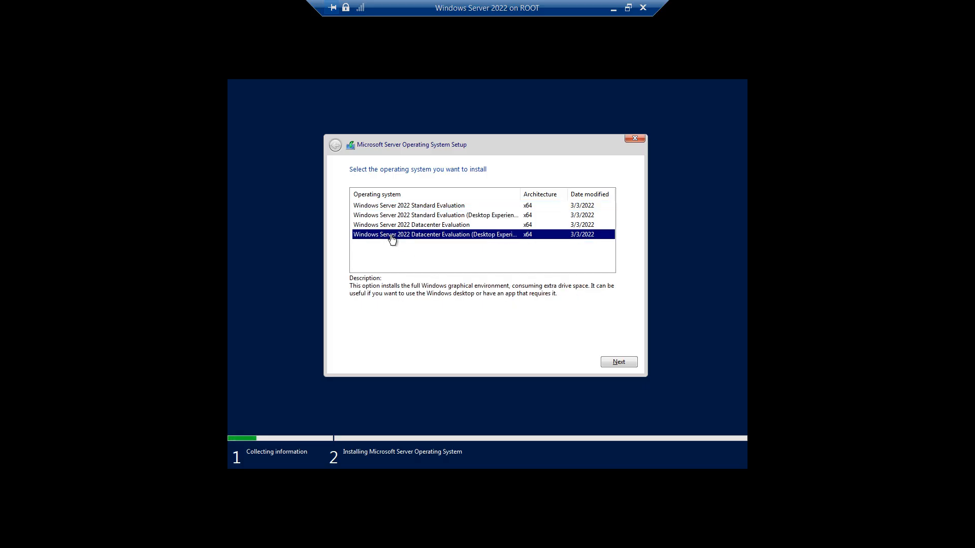
pyautogui.click(462, 217)
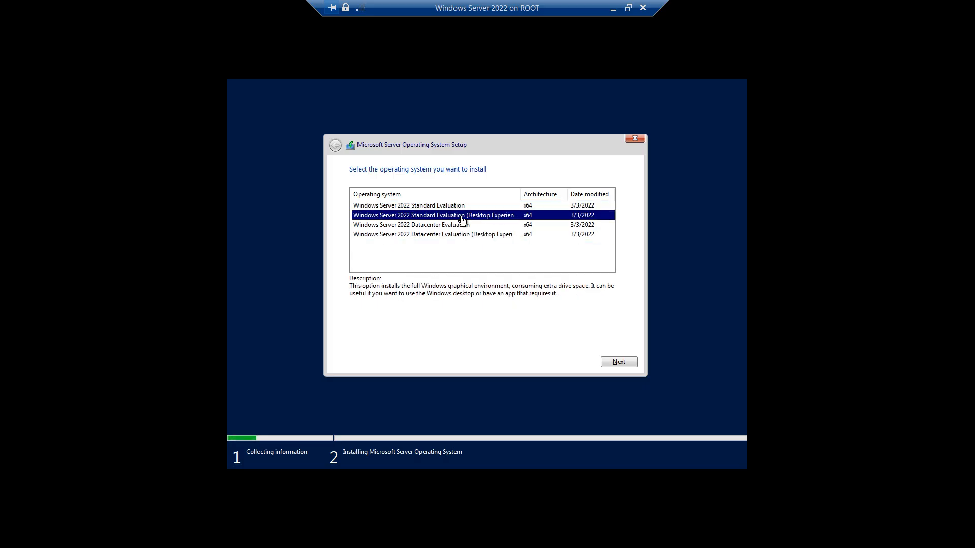
pyautogui.click(429, 206)
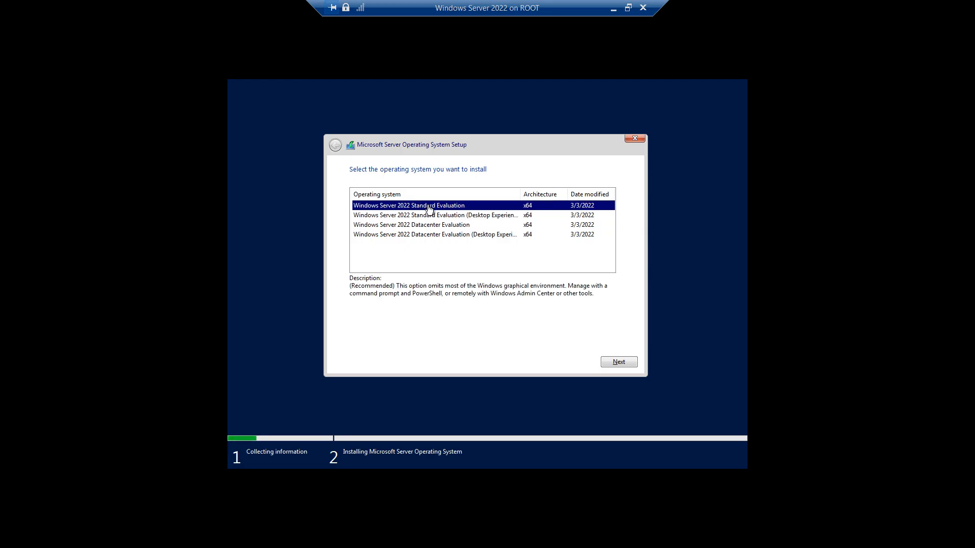
pyautogui.click(416, 227)
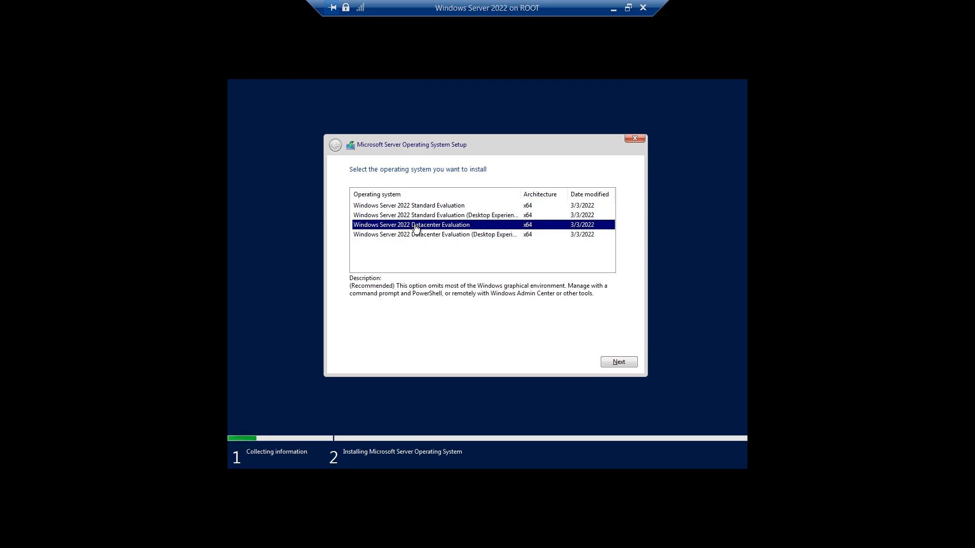
pyautogui.click(416, 209)
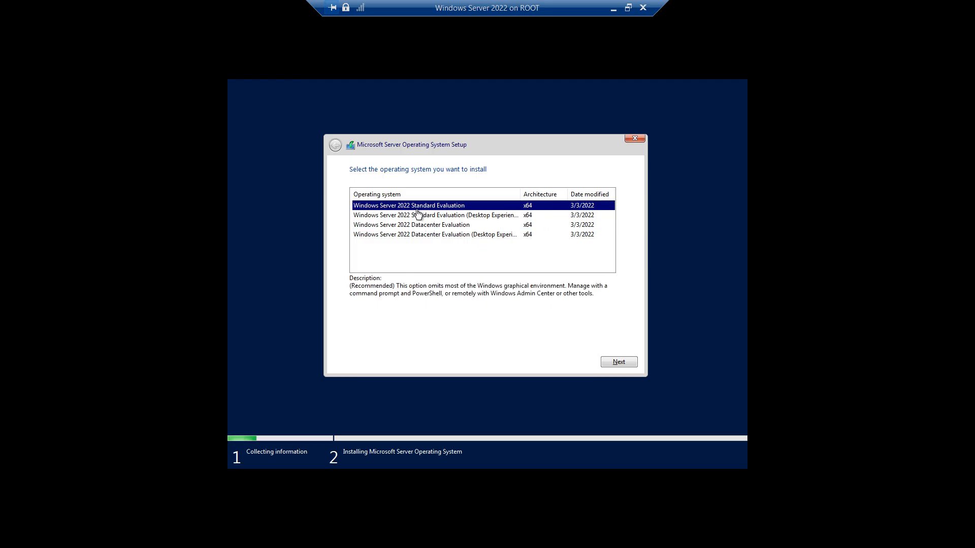
pyautogui.click(385, 218)
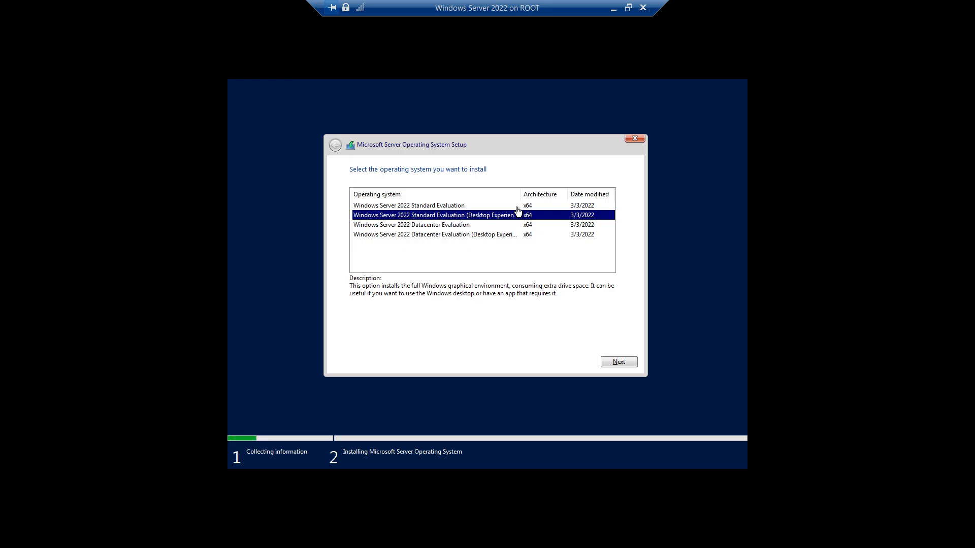
# Confirm the selected edition, accept the Microsoft Software License Terms and choose the Custom installation of the operating system only.
pyautogui.click(622, 362)
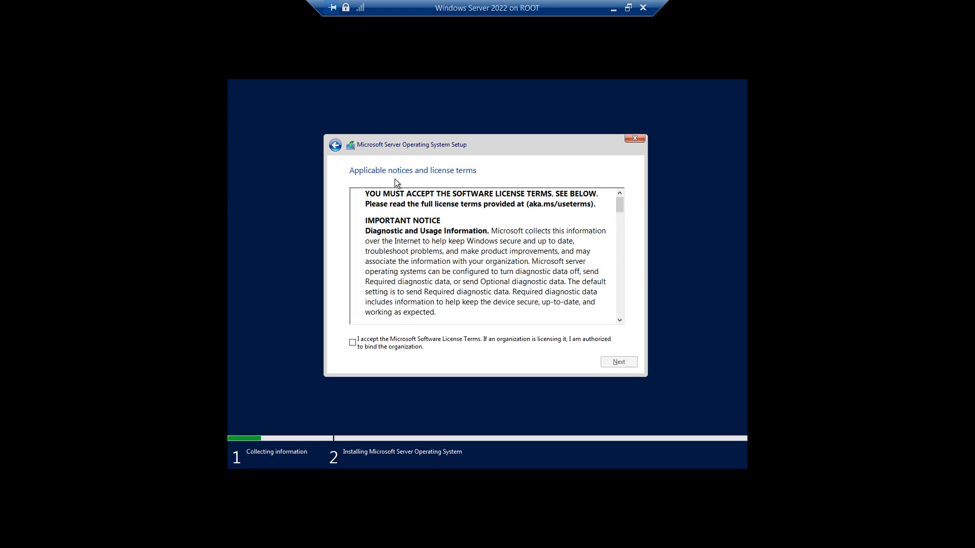
pyautogui.moveTo(620, 206); pyautogui.dragTo(620, 329)
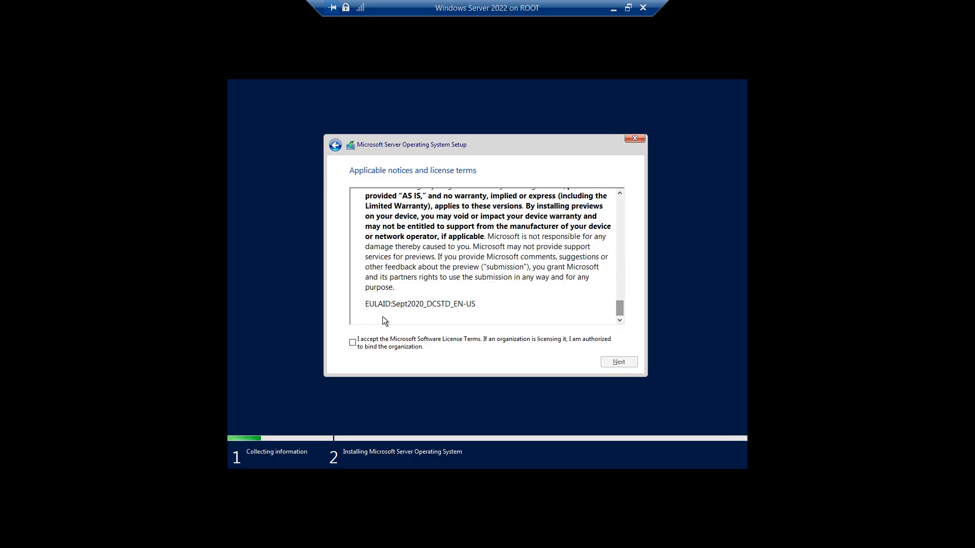
pyautogui.click(352, 345)
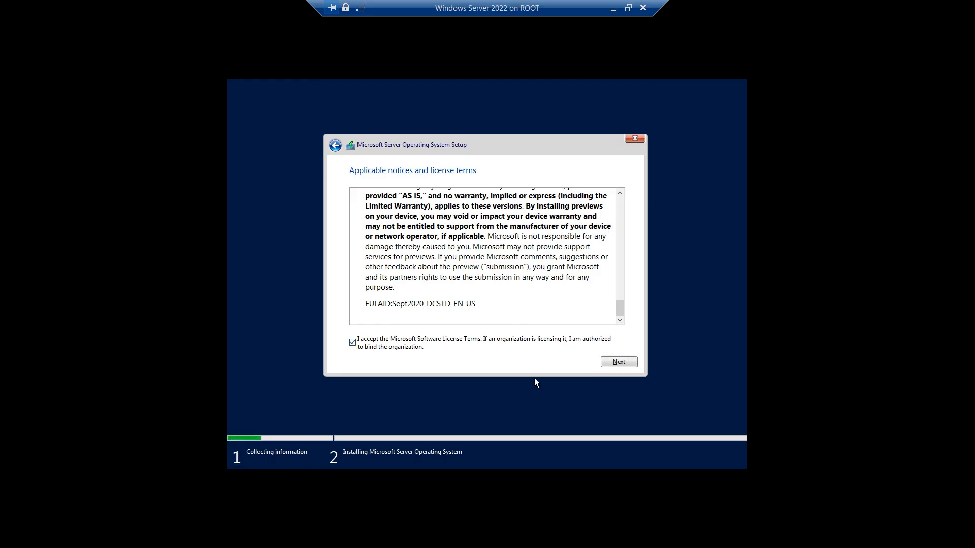
pyautogui.click(618, 361)
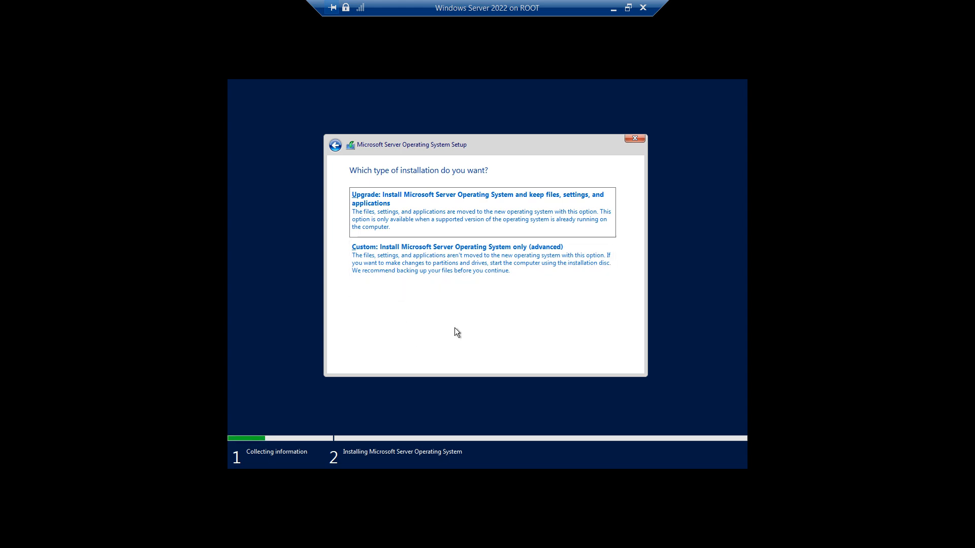
pyautogui.click(414, 263)
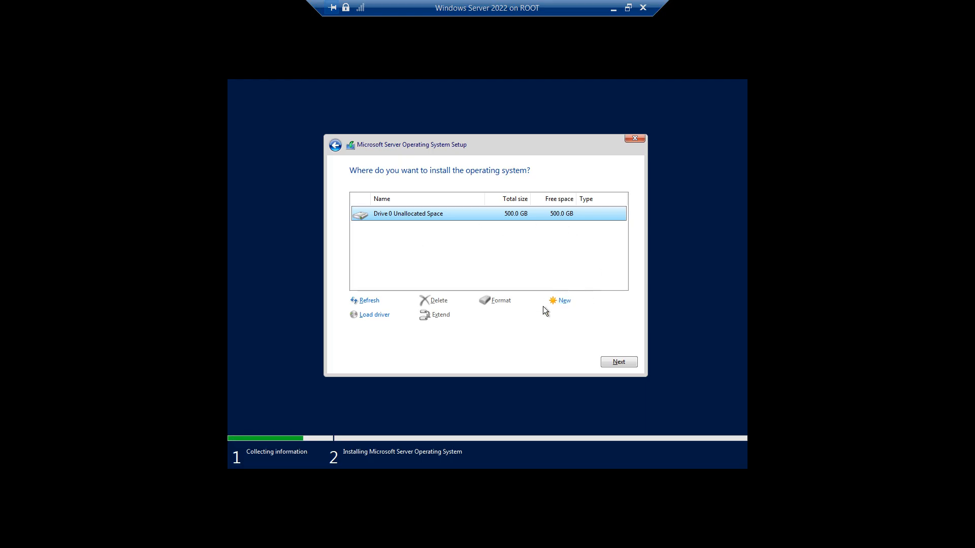
# Create a new 250000 MB partition in Drive 0's unallocated space and allow the additional system partitions.
pyautogui.click(567, 303)
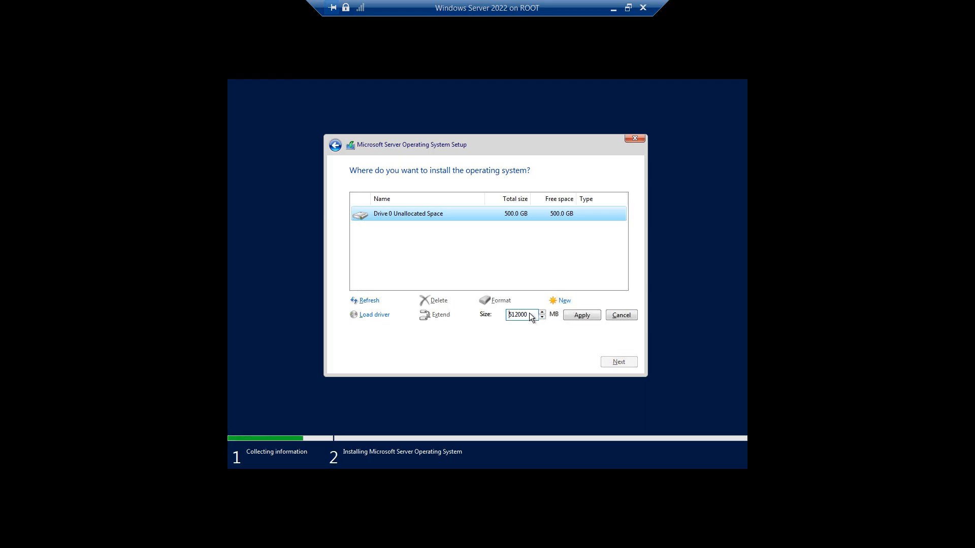
pyautogui.moveTo(530, 315); pyautogui.dragTo(502, 313)
pyautogui.write('250000')
pyautogui.click(580, 317)
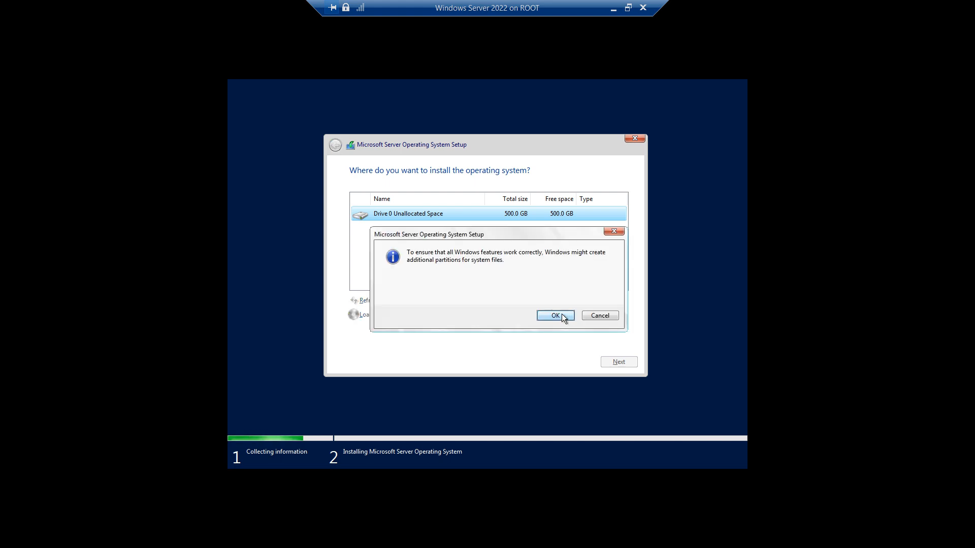
pyautogui.click(560, 313)
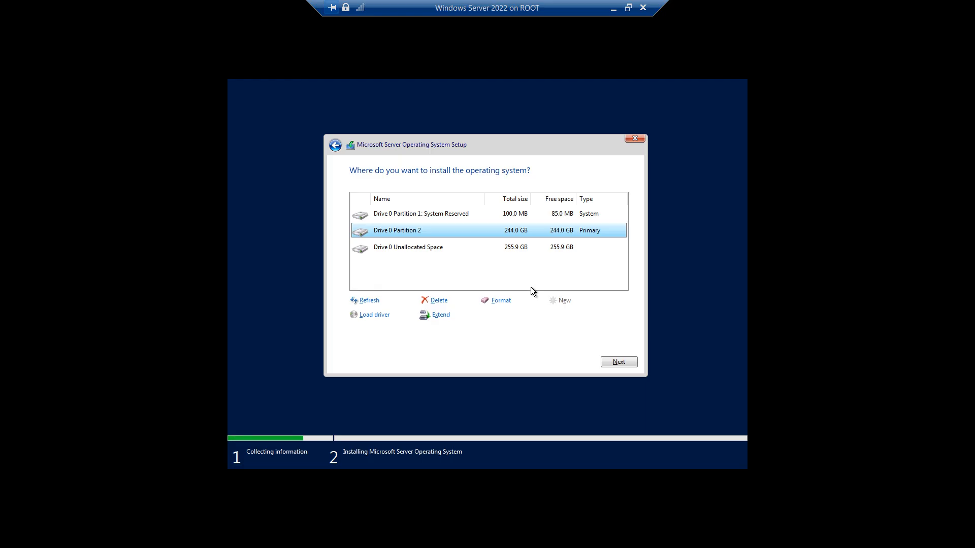
# Look through the drive's partitions, then select Drive 0 Partition 2 as the install location and start the installation.
pyautogui.click(429, 250)
pyautogui.click(421, 236)
pyautogui.click(438, 218)
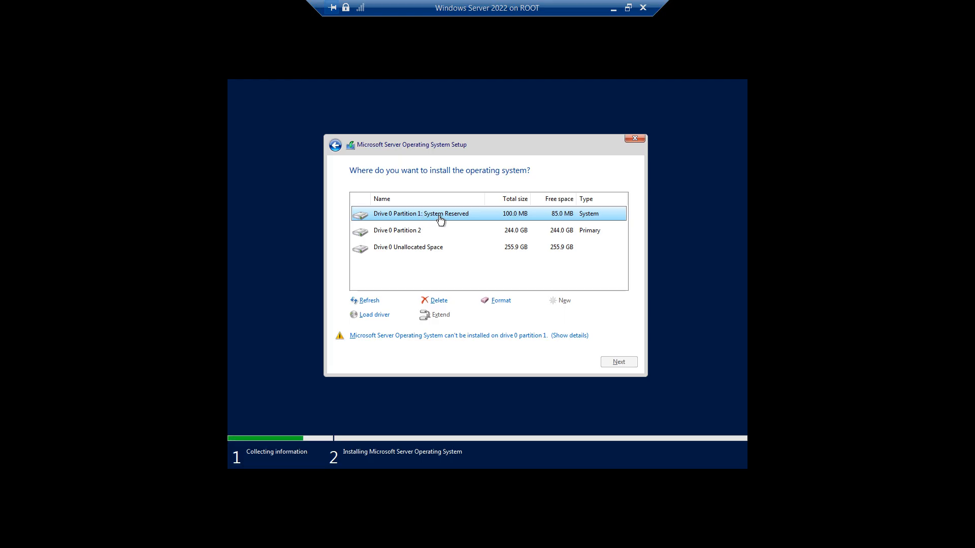
pyautogui.click(397, 238)
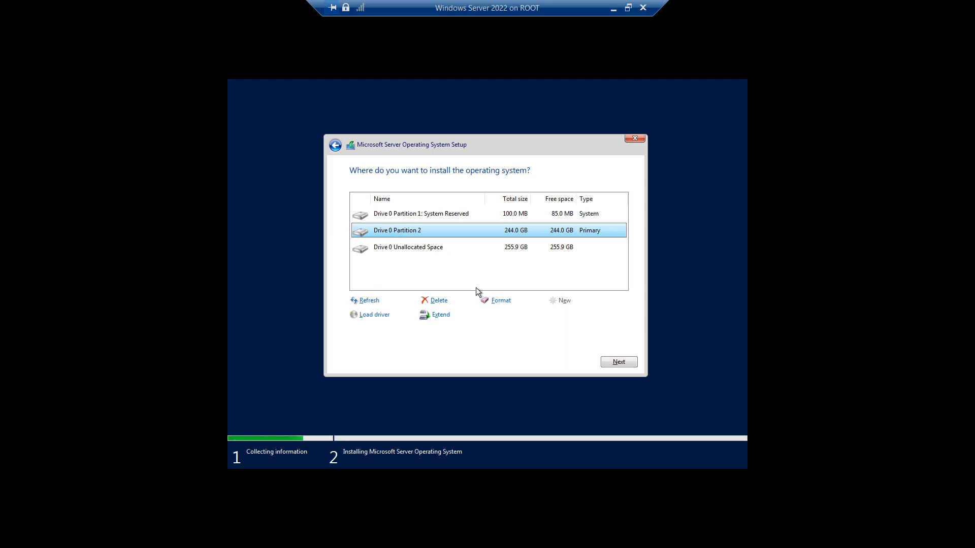
pyautogui.click(626, 363)
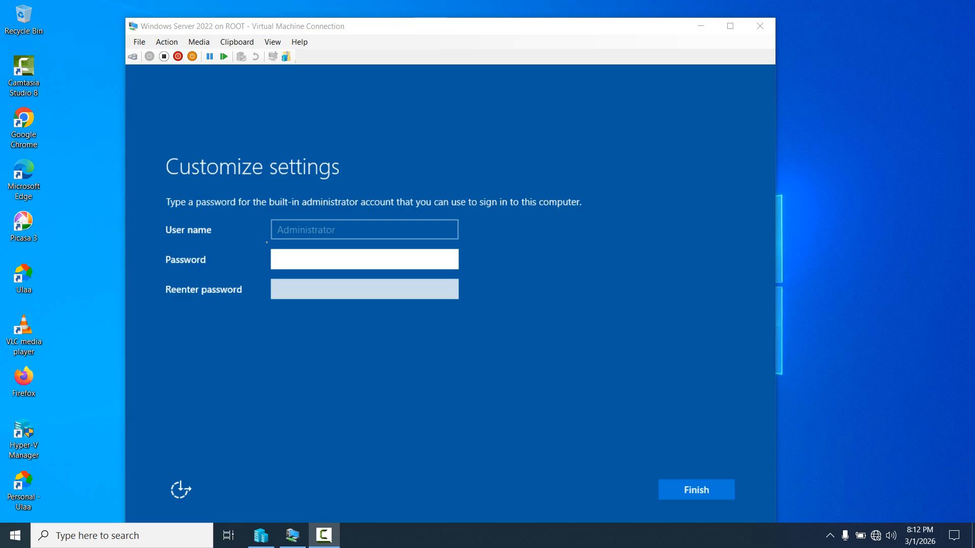
# Set and re-enter a password for the built-in Administrator account and finish the setup.
pyautogui.click(305, 264)
pyautogui.write('•••••••')
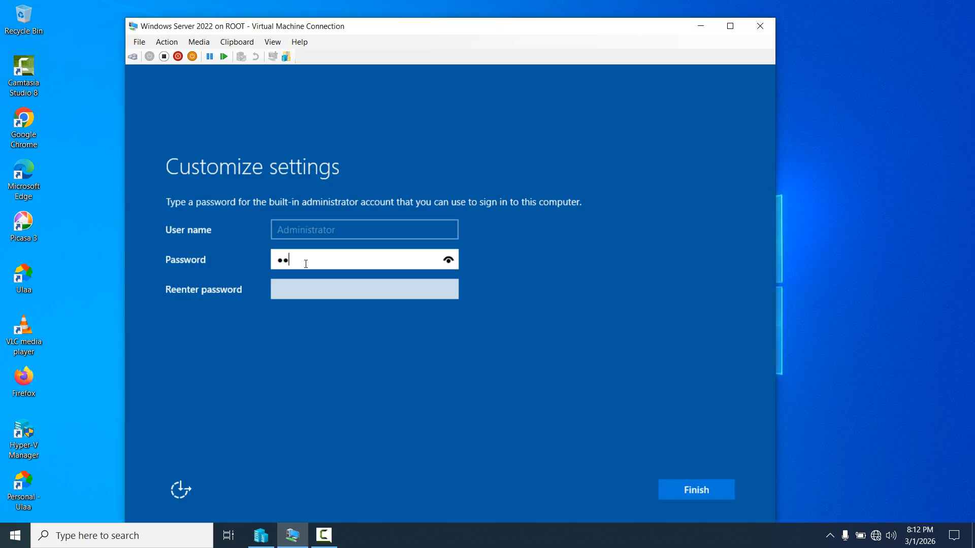
pyautogui.press('Tab')
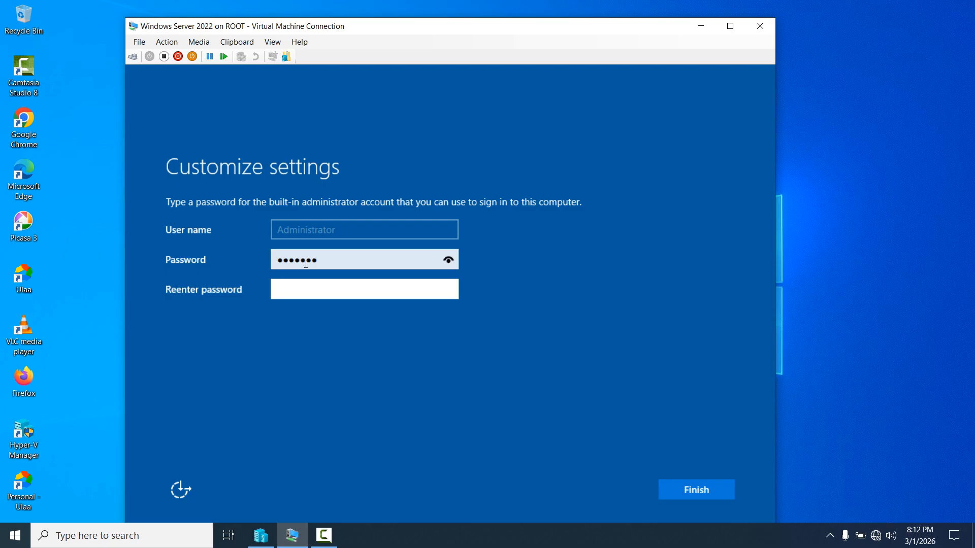
pyautogui.write('•••••••')
pyautogui.click(702, 498)
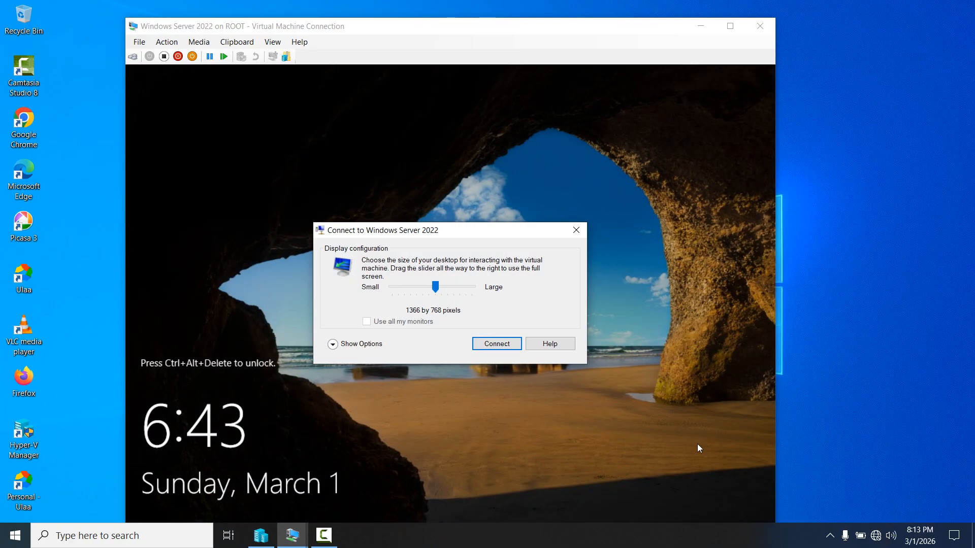
# Connect to the virtual machine at 1366 by 768 pixels, sign in with the Administrator password and show the session in full screen.
pyautogui.click(496, 343)
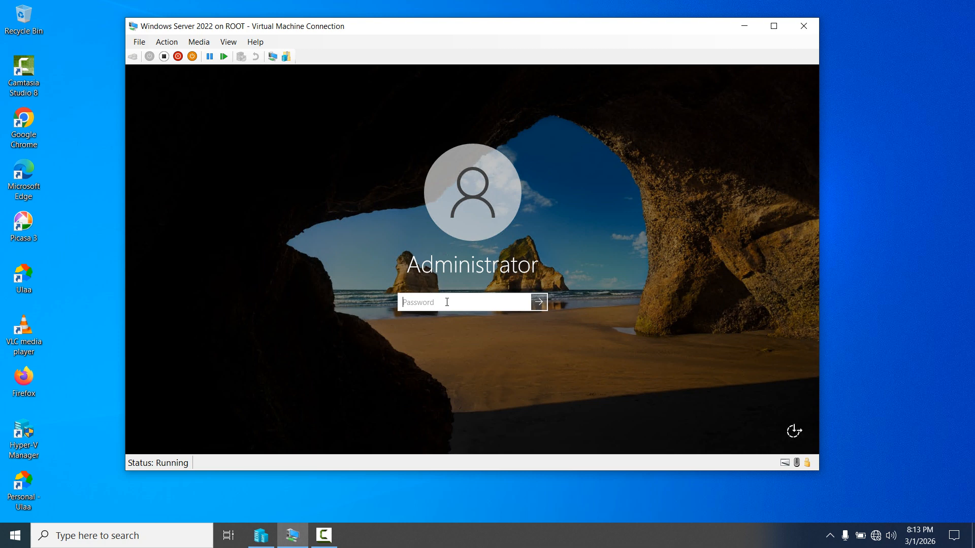
pyautogui.write('••••••••')
pyautogui.press('Return')
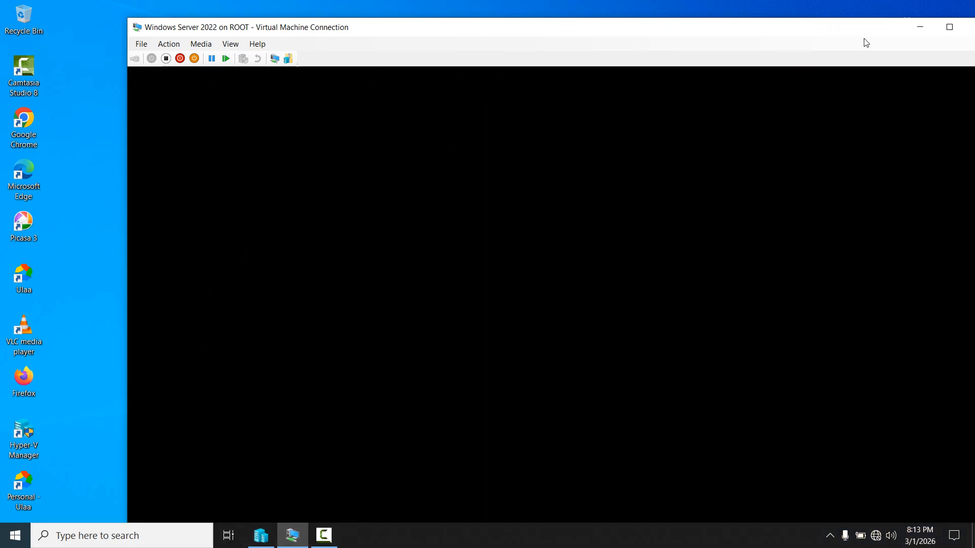
pyautogui.click(949, 26)
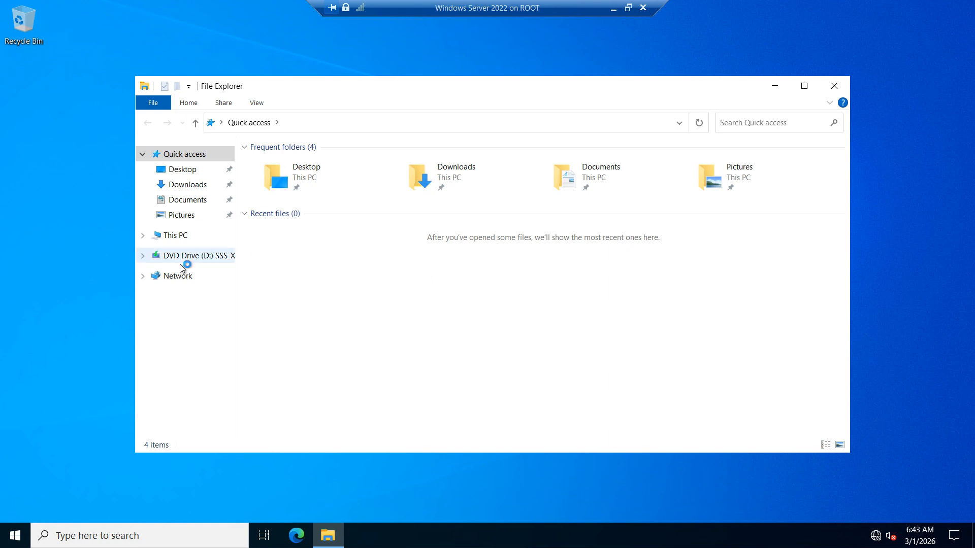
# Open the properties of This PC and examine the server's device name and specifications.
pyautogui.click(180, 237)
pyautogui.rightClick(179, 236)
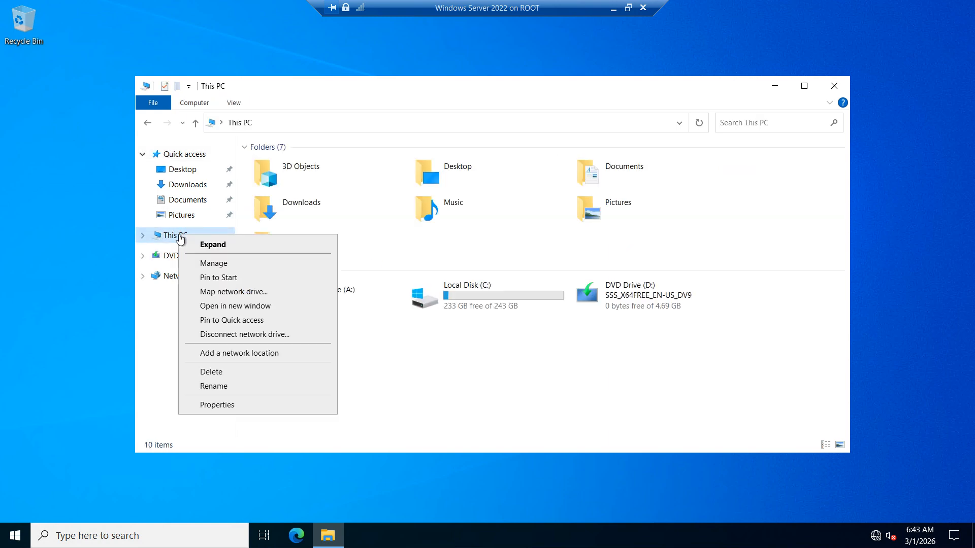
pyautogui.click(217, 405)
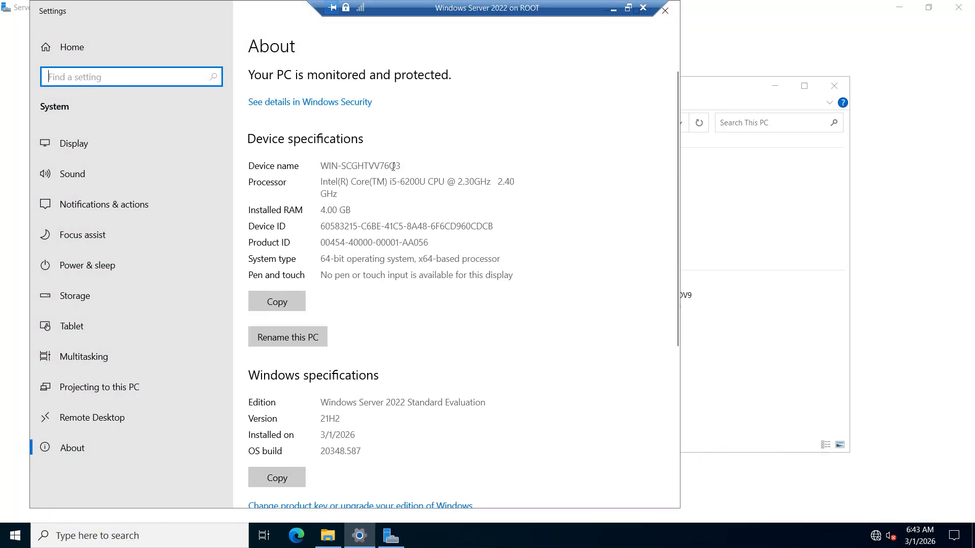
pyautogui.moveTo(393, 167); pyautogui.dragTo(311, 158)
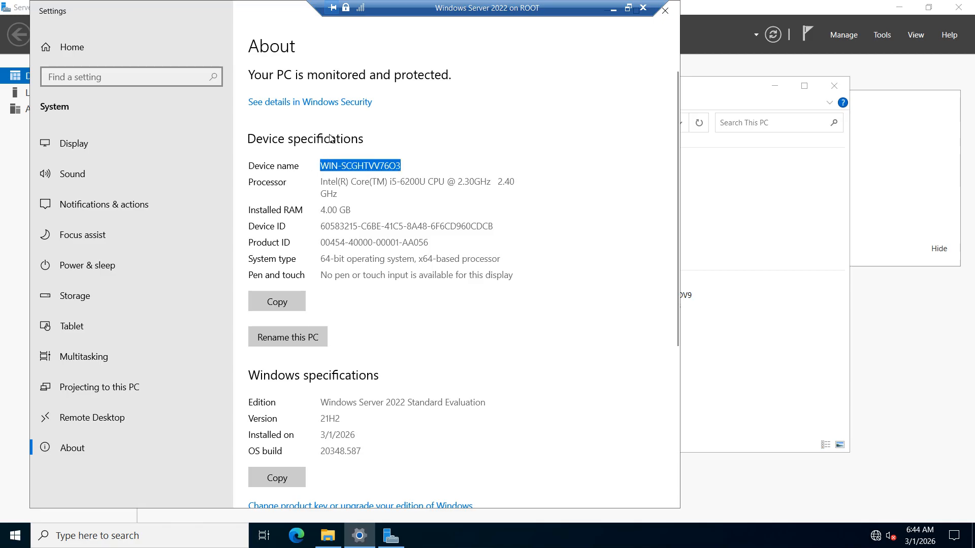
pyautogui.click(366, 140)
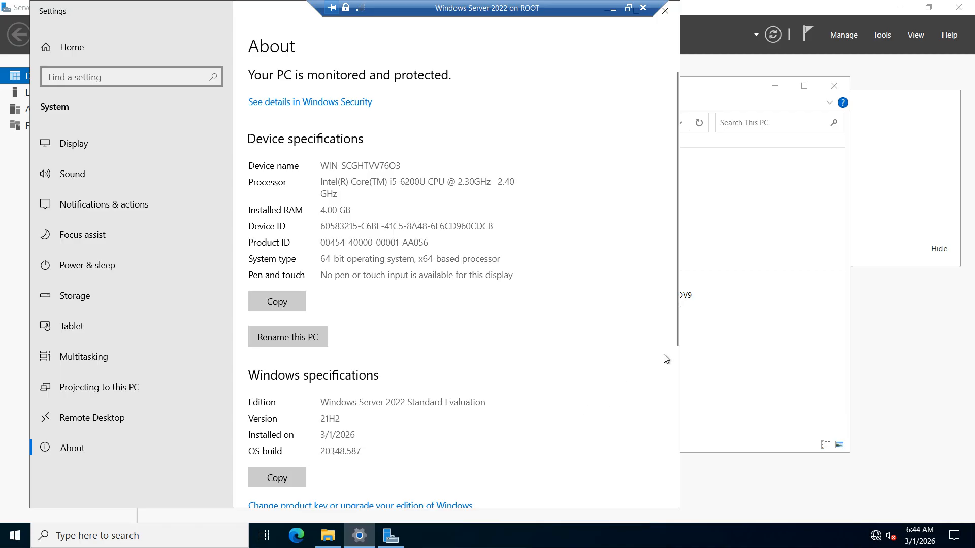
# View the Windows activation details from the About page, open the product key change dialog and cancel it.
pyautogui.moveTo(676, 318); pyautogui.dragTo(675, 446)
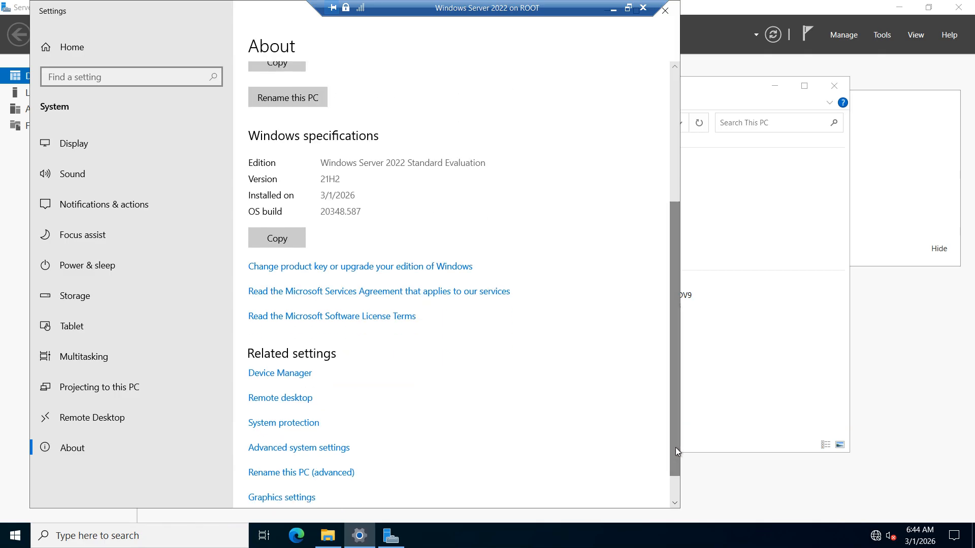
pyautogui.click(330, 267)
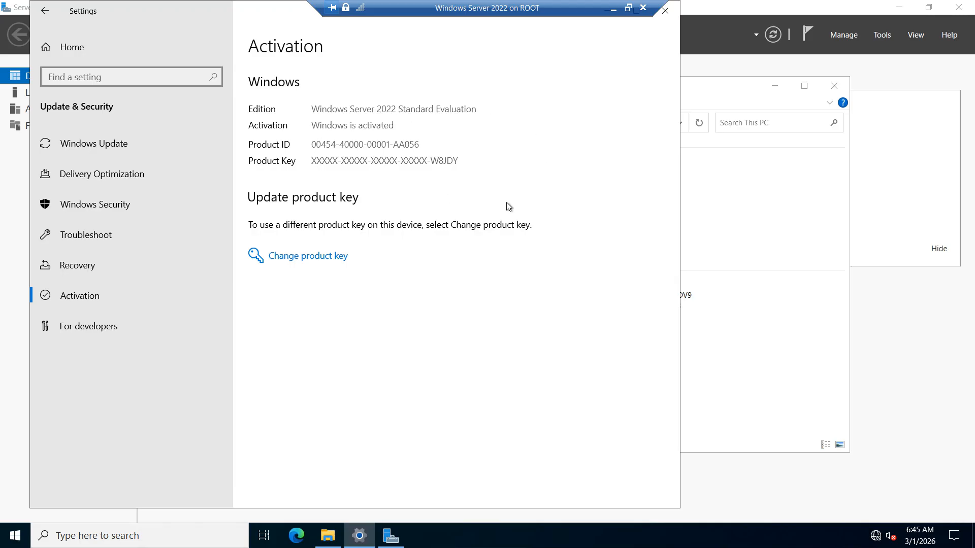
pyautogui.click(311, 258)
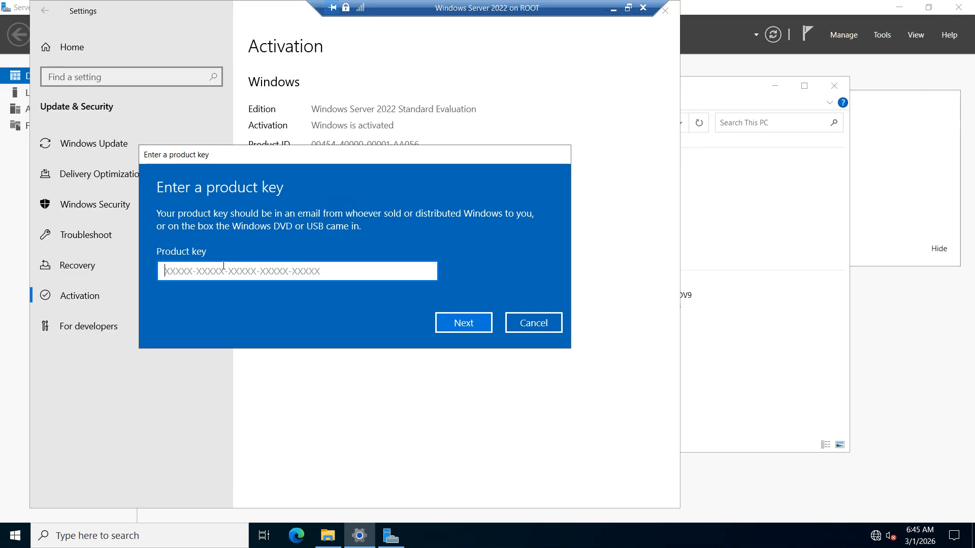
pyautogui.click(547, 325)
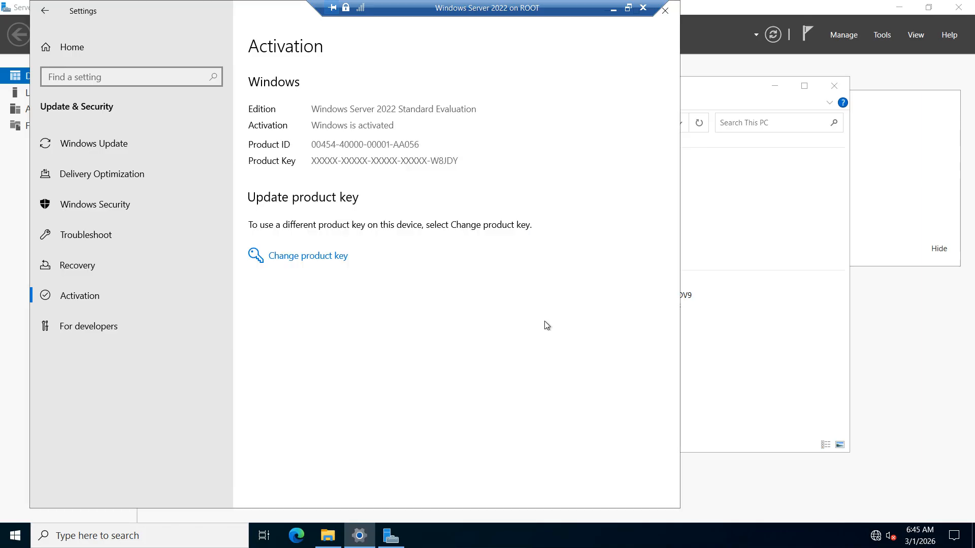
# Clear the desktop by closing Settings, the Server Manager notice and File Explorer, and minimizing Server Manager.
pyautogui.click(665, 10)
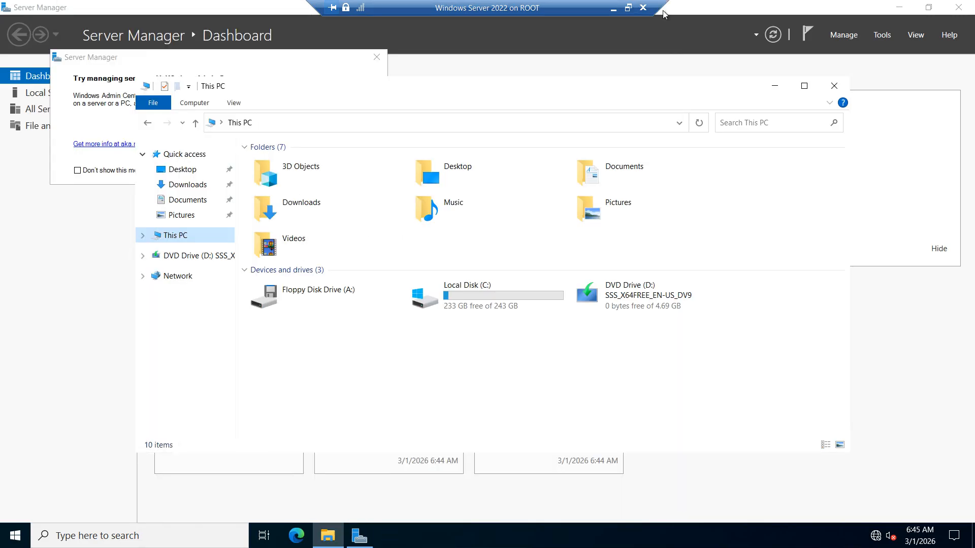
pyautogui.click(376, 57)
pyautogui.click(899, 7)
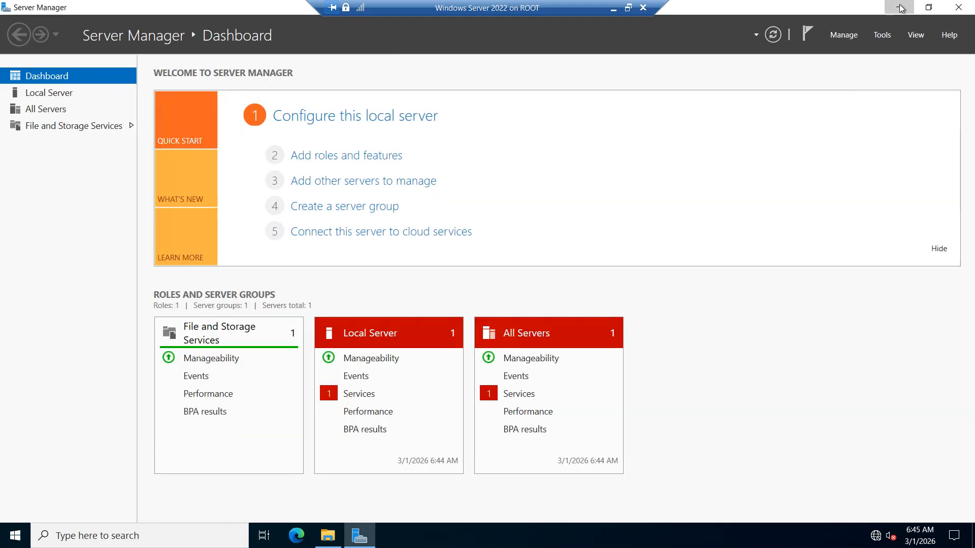
pyautogui.click(833, 85)
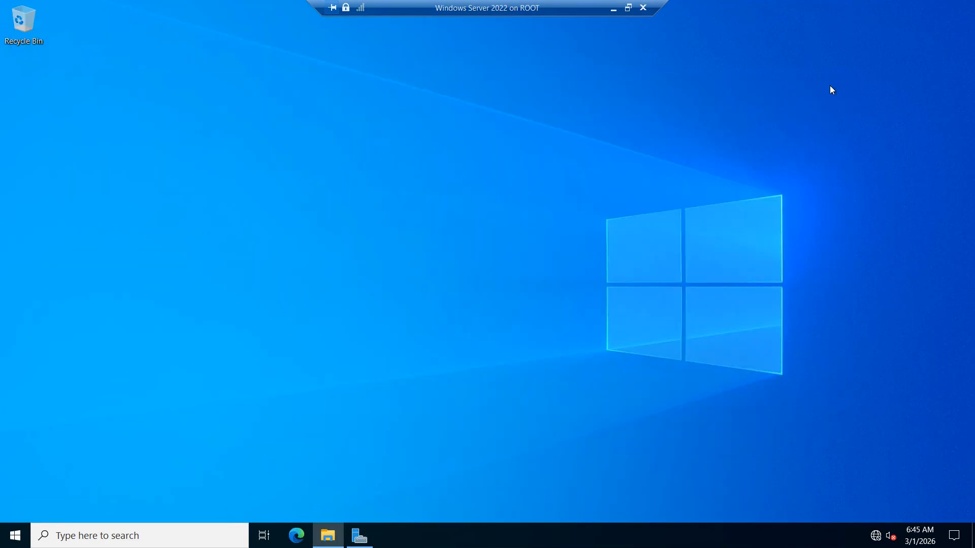